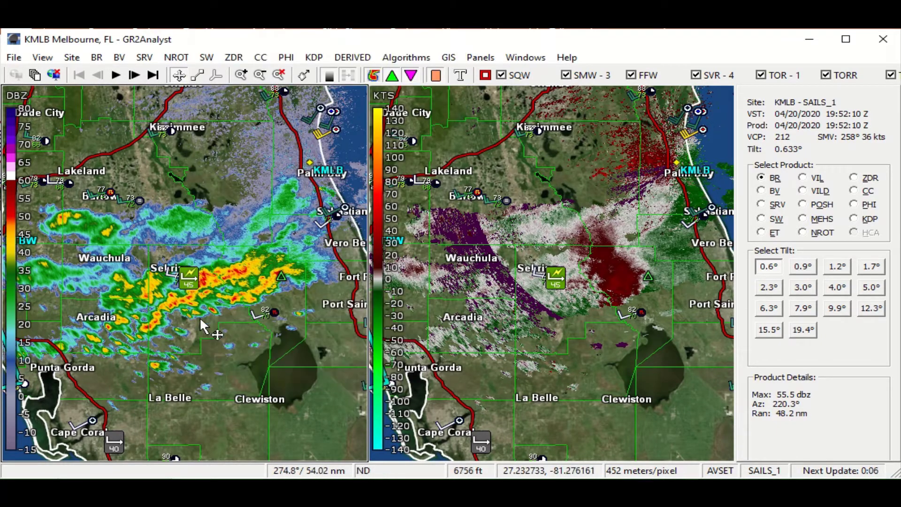
Step: Read the thunderstorm wind gust report near Sebring on the reflectivity map
mouse_move(189, 281)
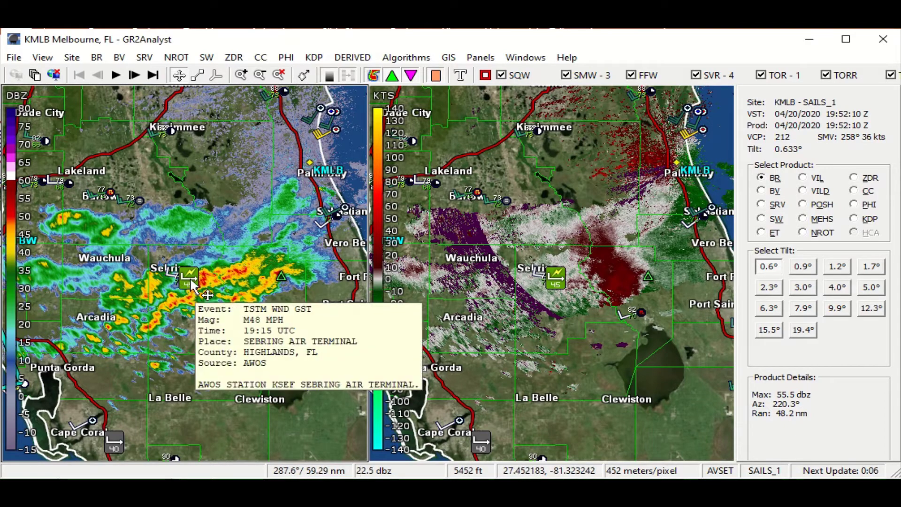
drag(212, 314, 161, 319)
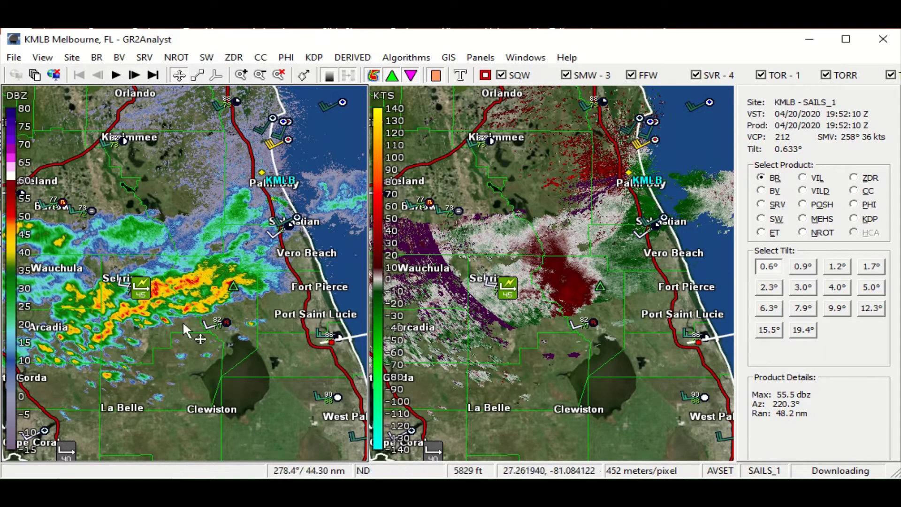
drag(180, 321, 134, 333)
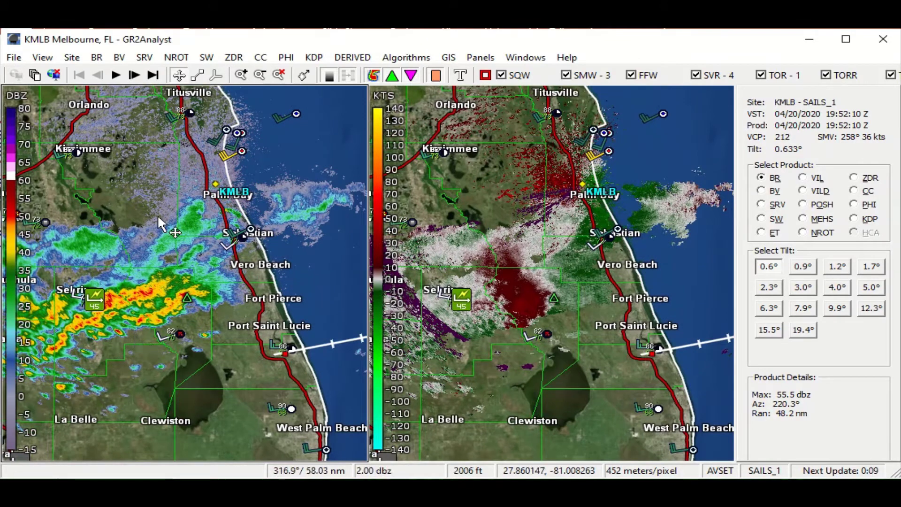
Step: Advance the Melbourne radar scan by scan to the 20:22:58 Z volume, following the storms toward Fort Pierce
click(135, 75)
click(135, 75)
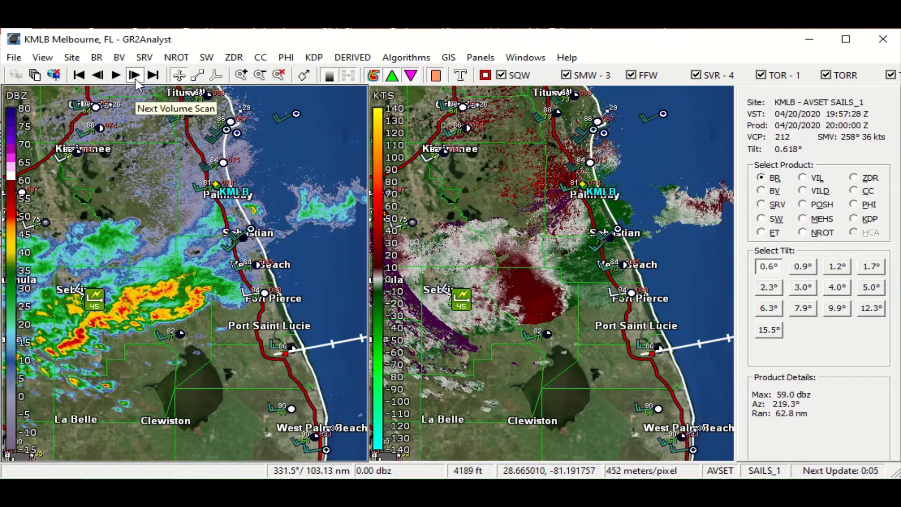
click(135, 75)
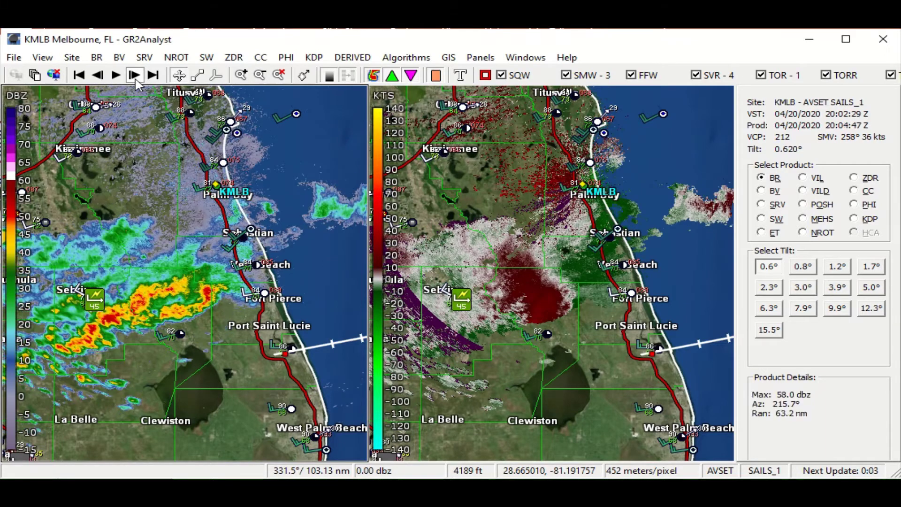
click(135, 75)
click(134, 75)
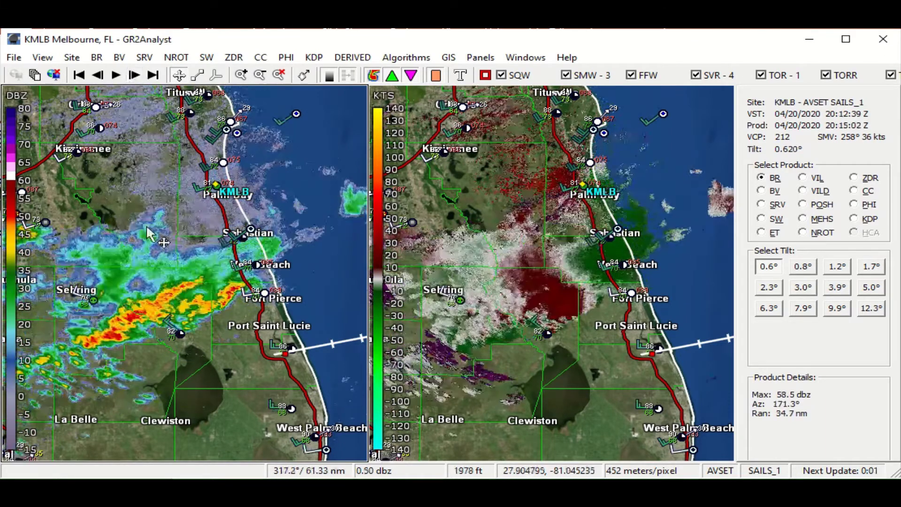
drag(162, 256, 108, 259)
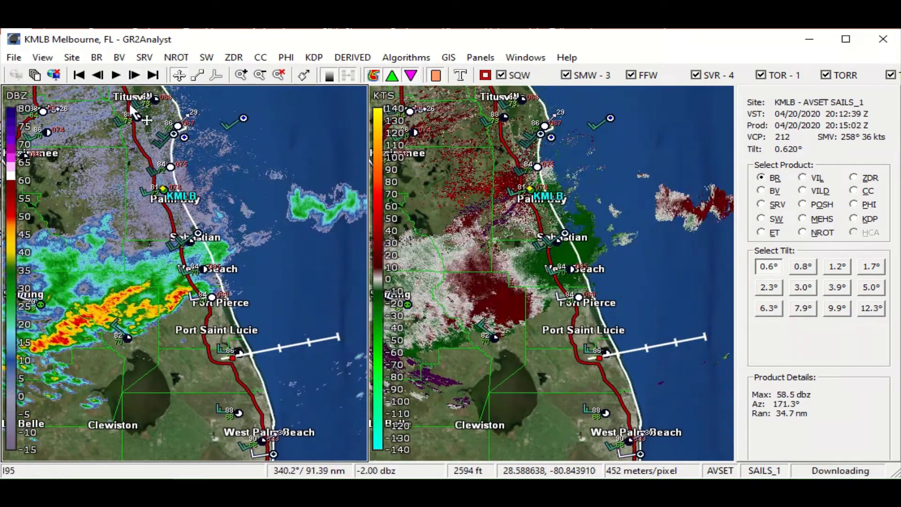
click(134, 75)
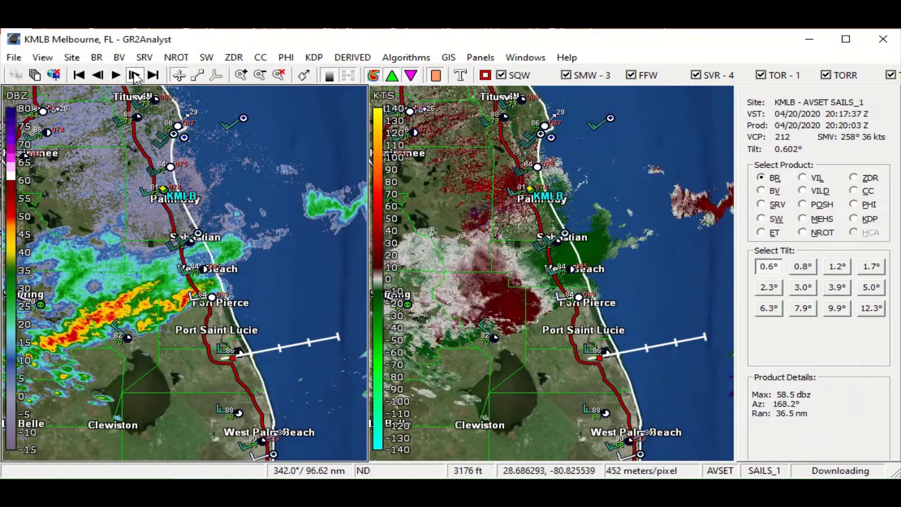
click(134, 75)
Step: Read the Okeechobee County Airport observation and advance the radar to the 20:28:09 Z volume scan
mouse_move(129, 338)
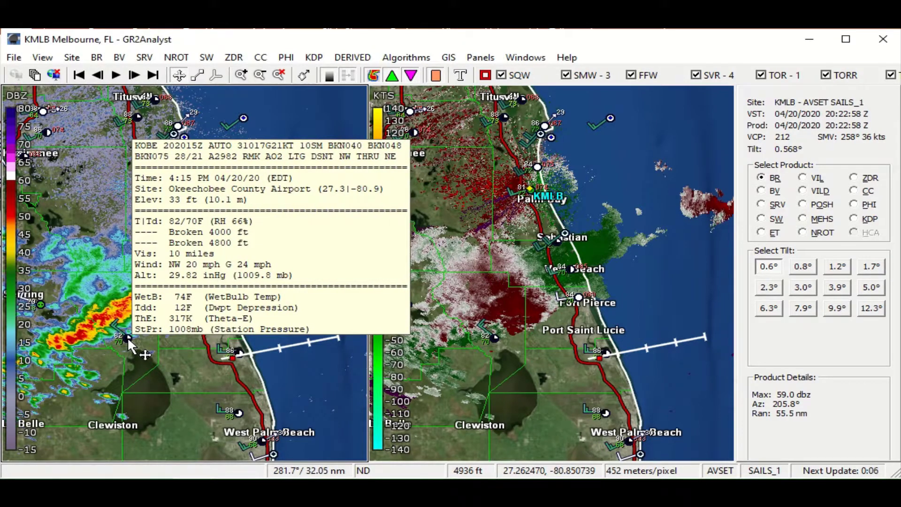
click(134, 75)
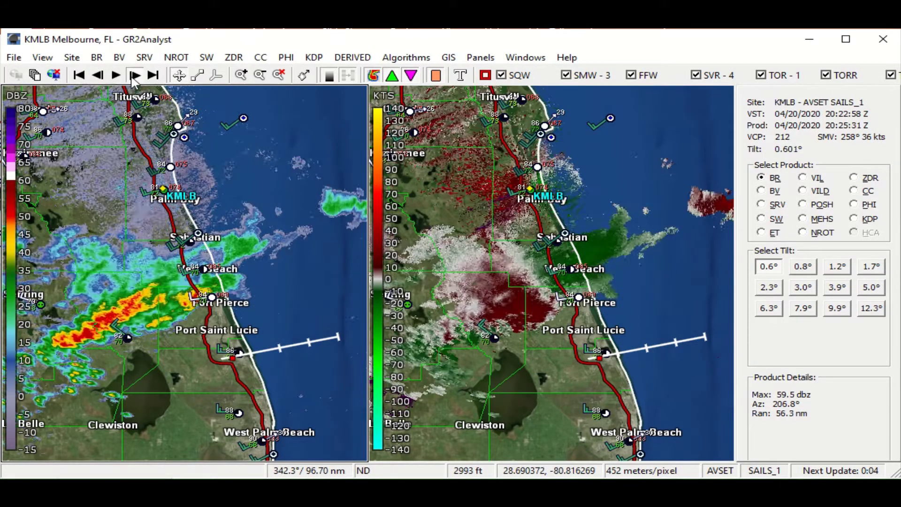
click(133, 75)
drag(117, 296, 126, 286)
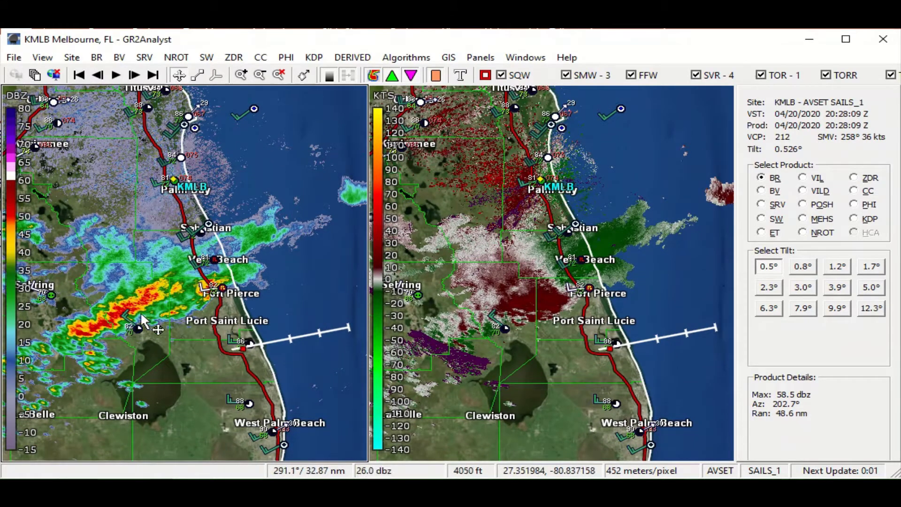
scroll(139, 325, up, 2)
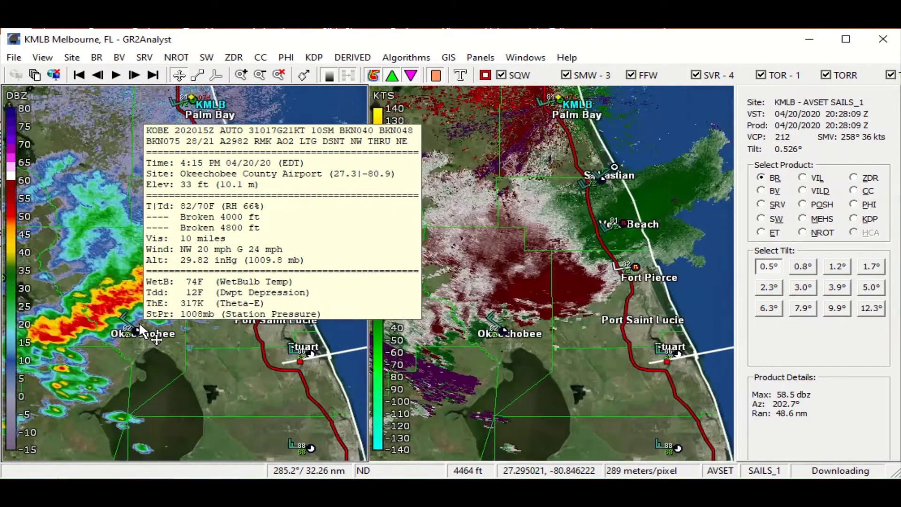
drag(161, 337, 190, 311)
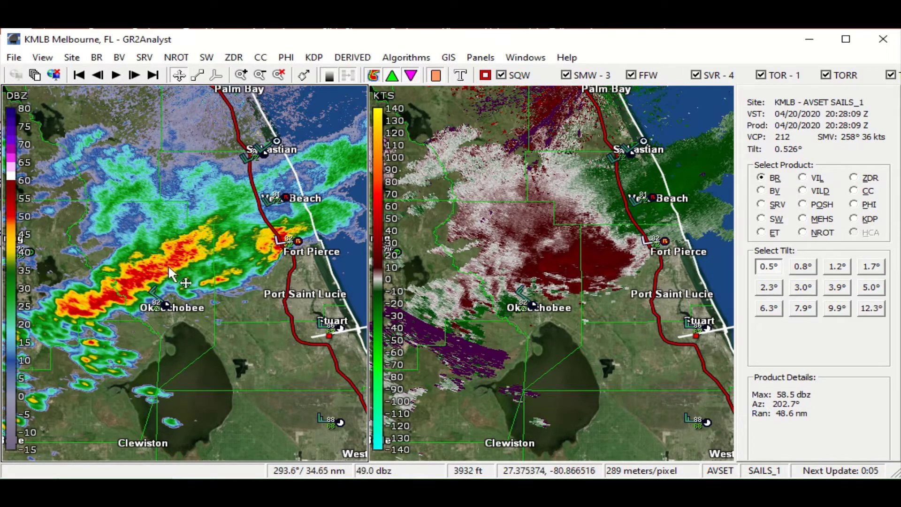
Step: Advance to the 20:38:18 Z volume scan and inspect the severe probability details of the outlined cells near Okeechobee
click(134, 75)
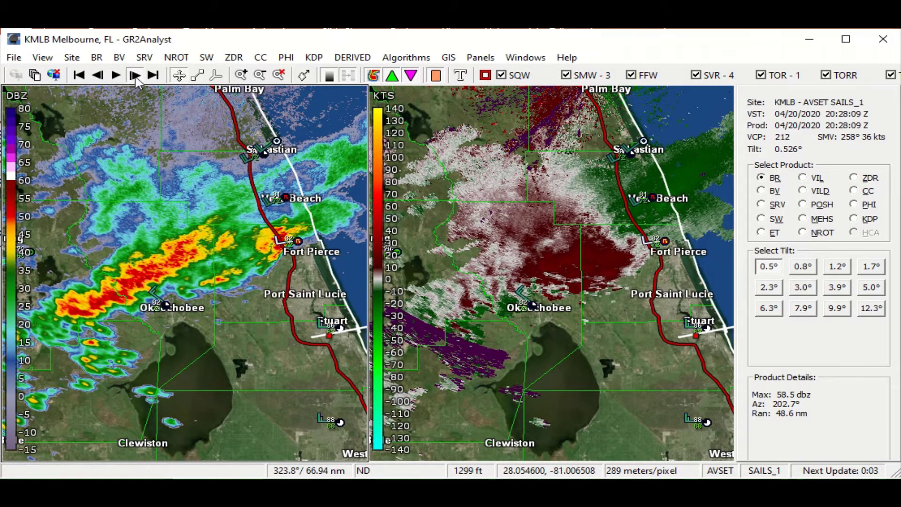
click(134, 76)
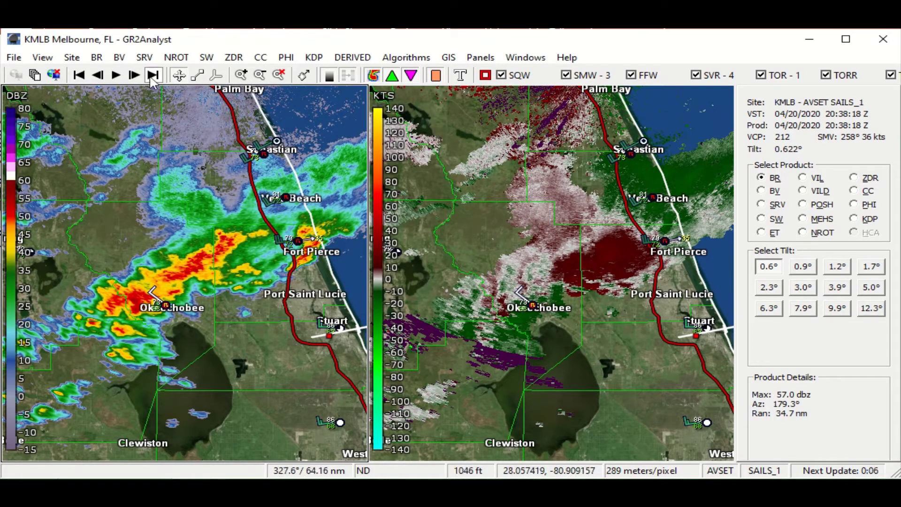
mouse_move(166, 310)
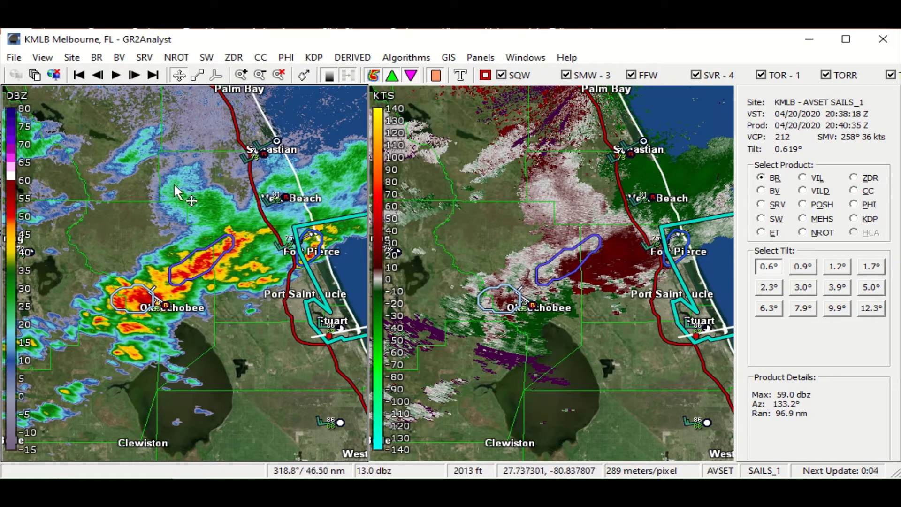
drag(249, 308, 186, 289)
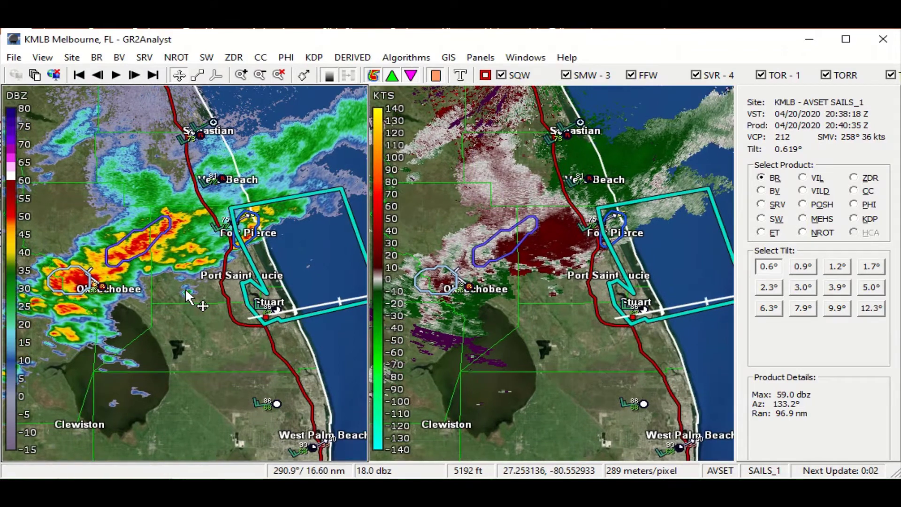
mouse_move(133, 259)
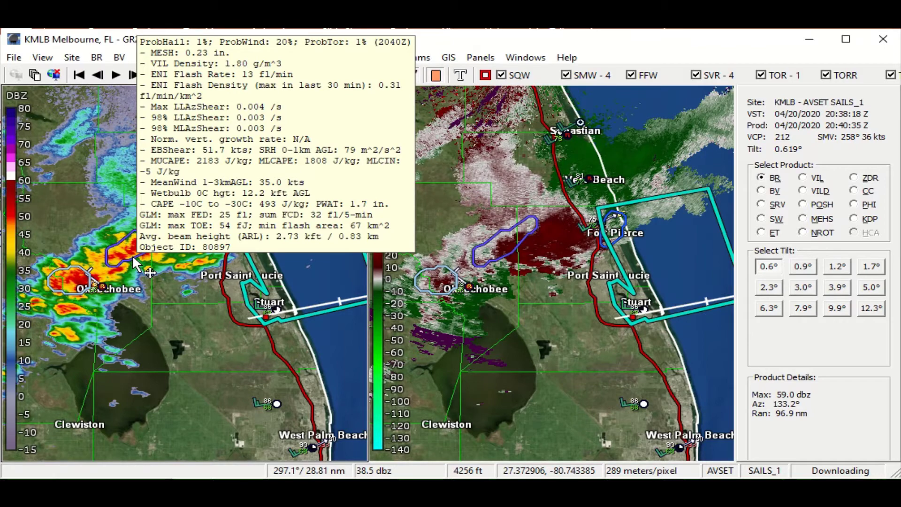
mouse_move(81, 296)
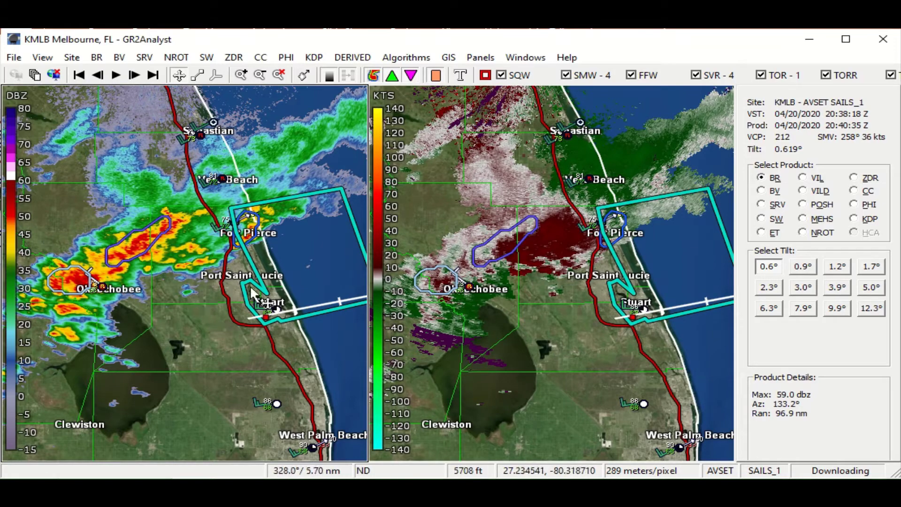
Step: Advance to the 20:43:08 Z volume scan and inspect the outlined cell over Okeechobee up close
click(135, 76)
click(135, 76)
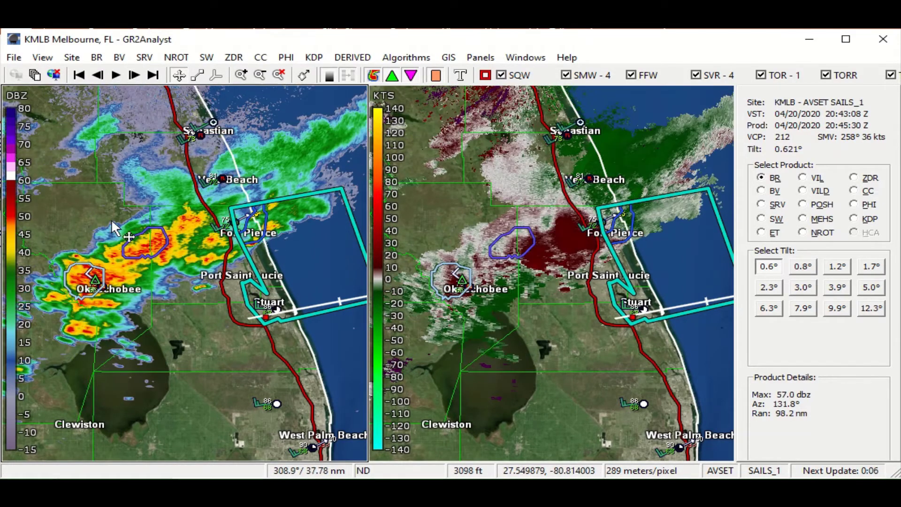
mouse_move(108, 283)
scroll(109, 283, up, 3)
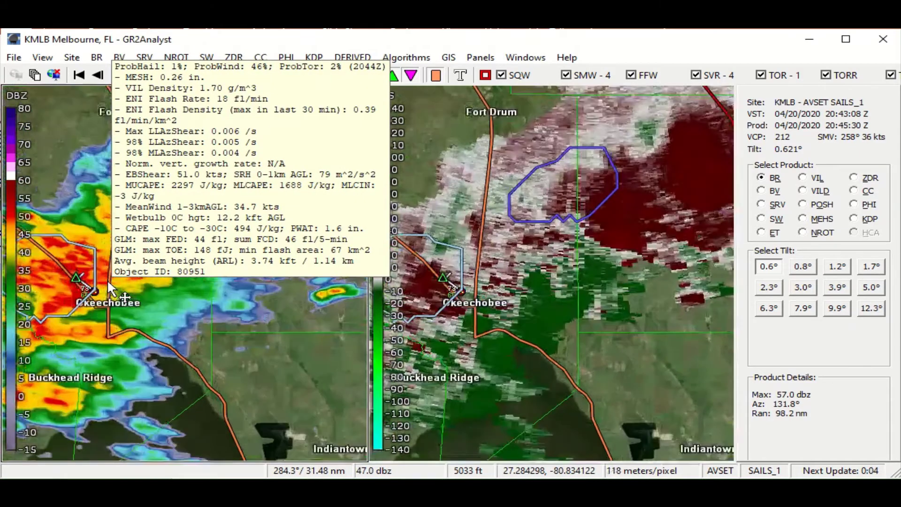
drag(127, 293, 166, 263)
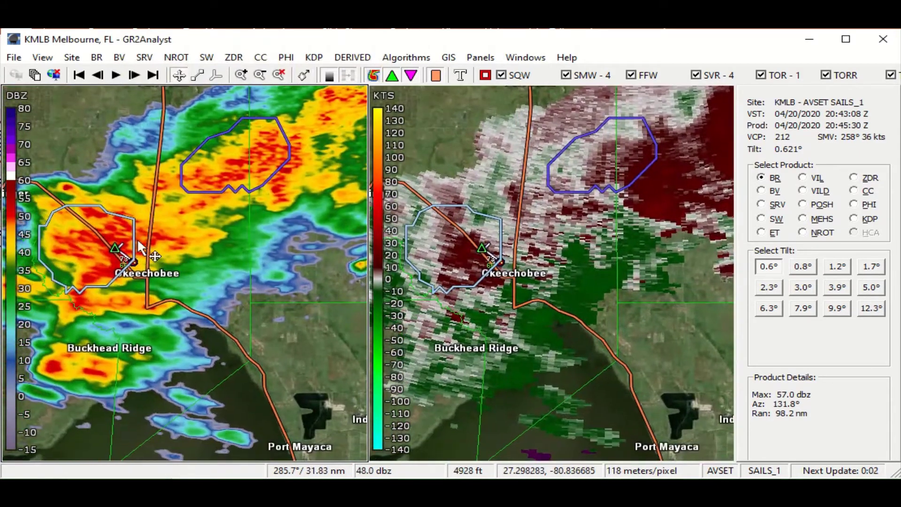
mouse_move(55, 287)
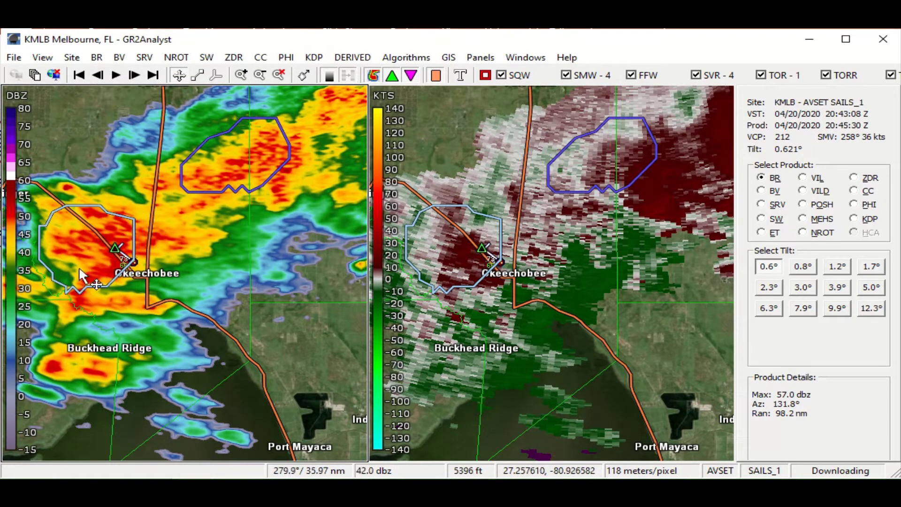
Step: Advance to the 20:48:05 Z volume scan and read the severe probability details of the elongated cell over Okeechobee
click(536, 289)
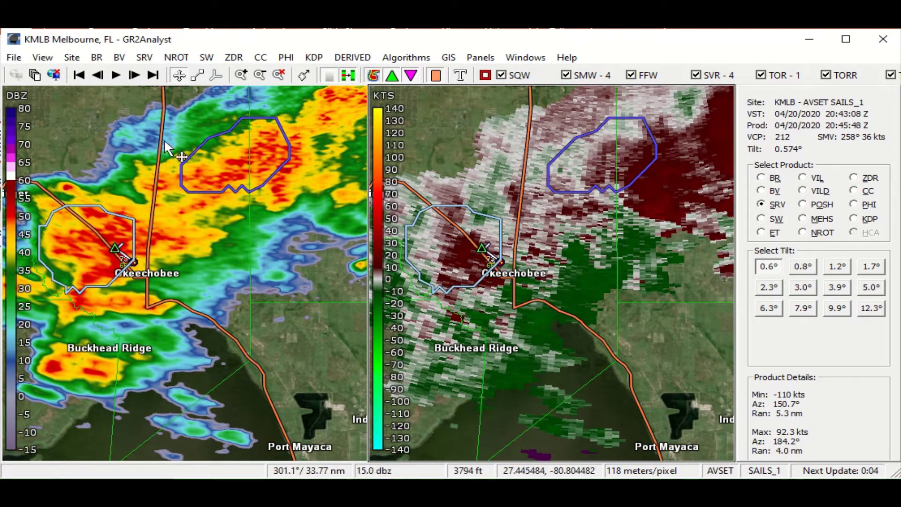
click(134, 76)
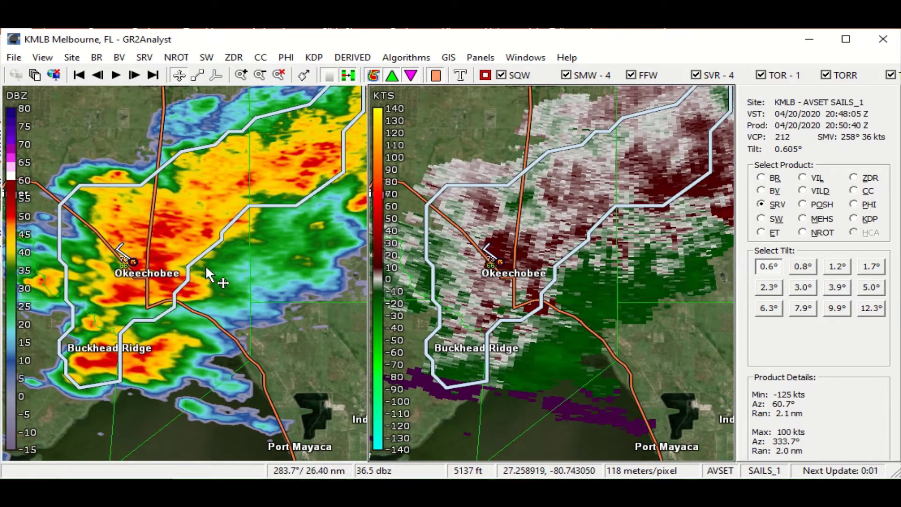
drag(202, 266, 170, 291)
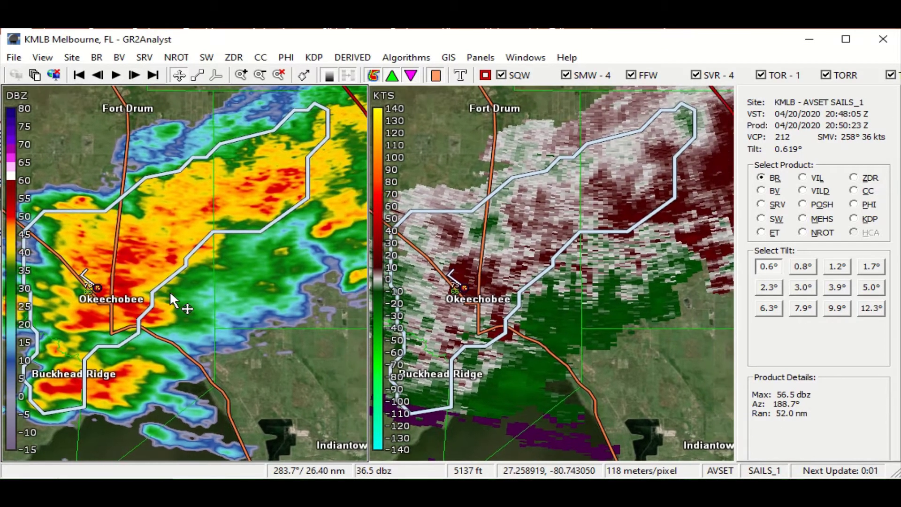
mouse_move(151, 301)
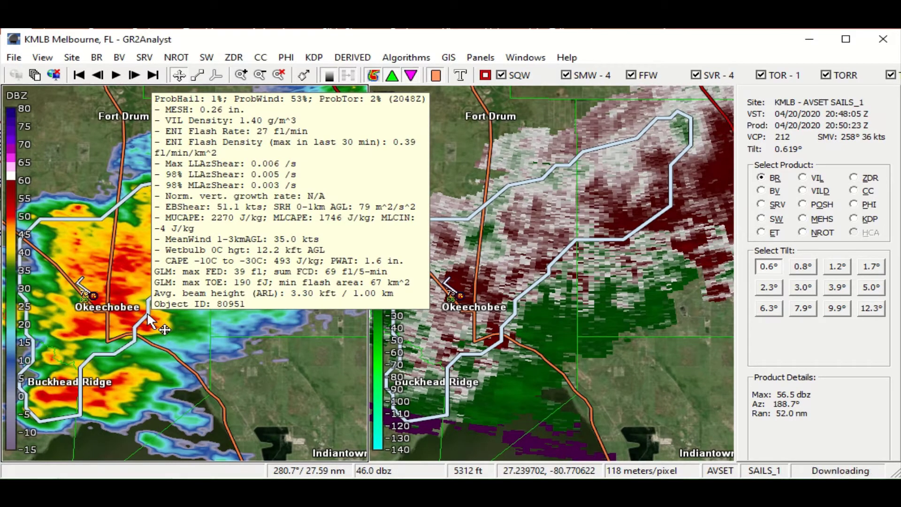
drag(148, 313, 140, 331)
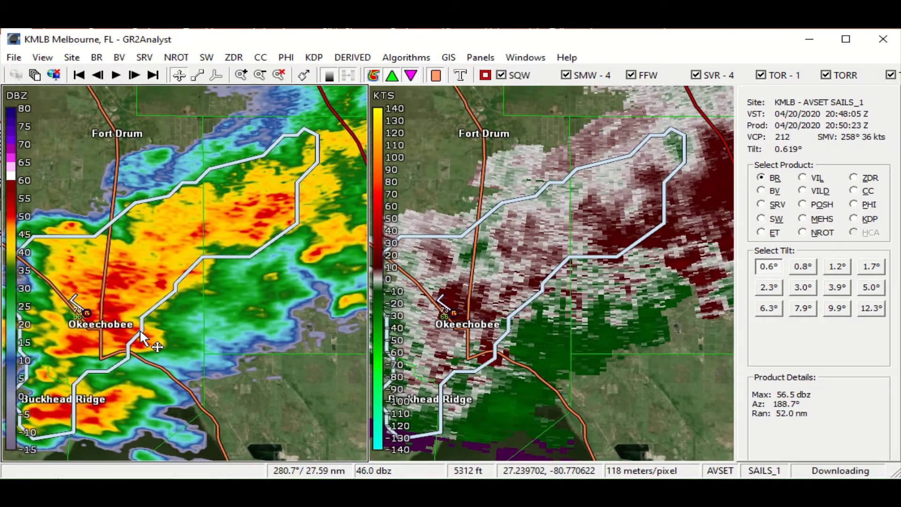
mouse_move(140, 331)
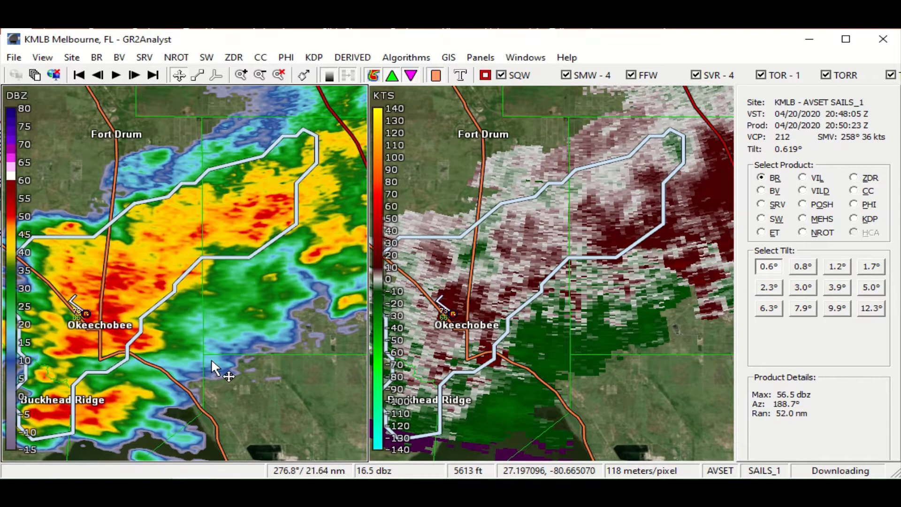
mouse_move(150, 313)
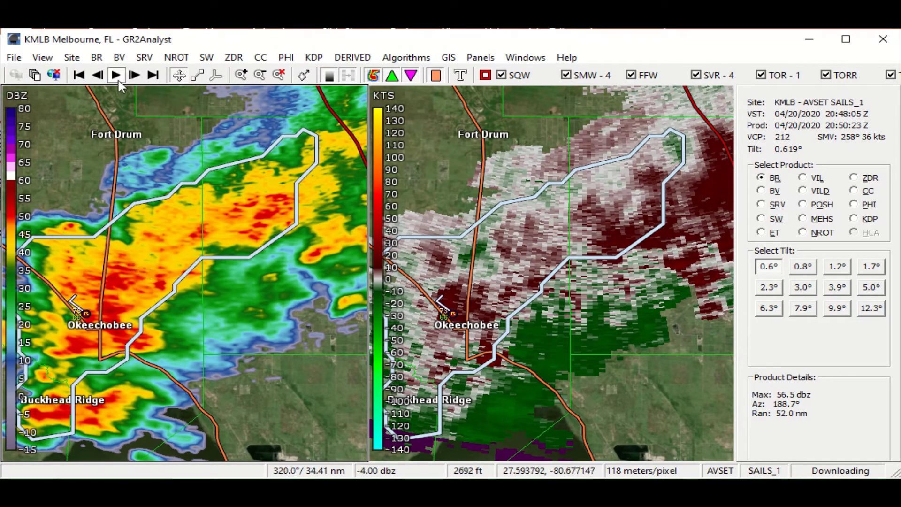
Step: Advance to the 20:52:55 Z volume scan and show the storm between Okeechobee and Indiantown
click(136, 76)
click(135, 75)
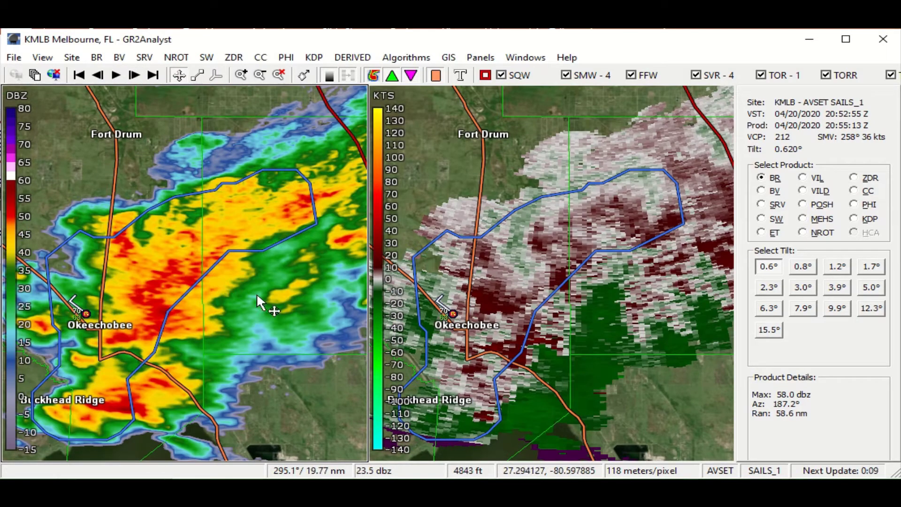
drag(257, 296, 206, 252)
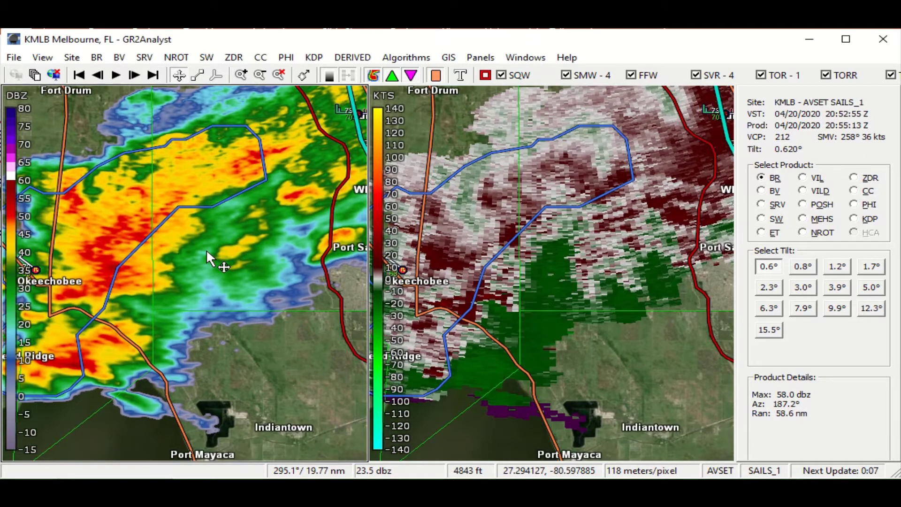
Step: Define a 3D volume area over the storm east of Okeechobee and examine its base reflectivity cores from the side
click(215, 80)
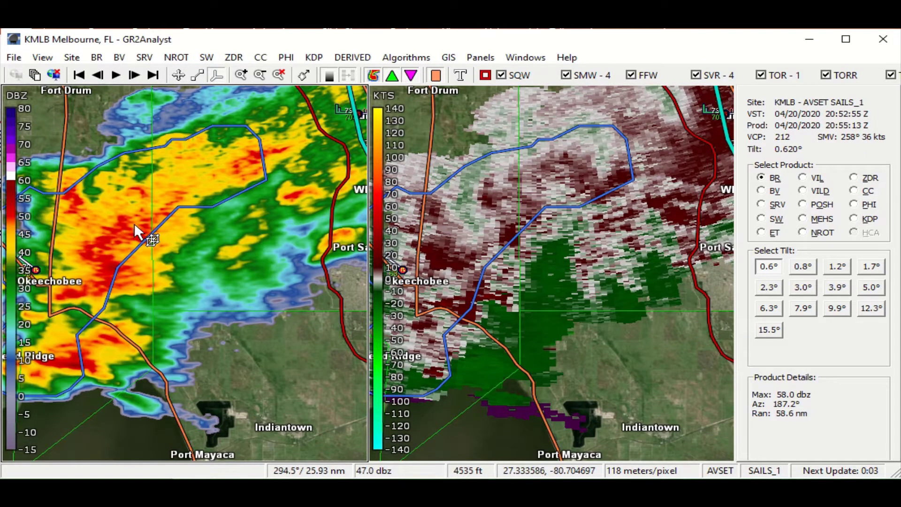
drag(134, 224, 168, 379)
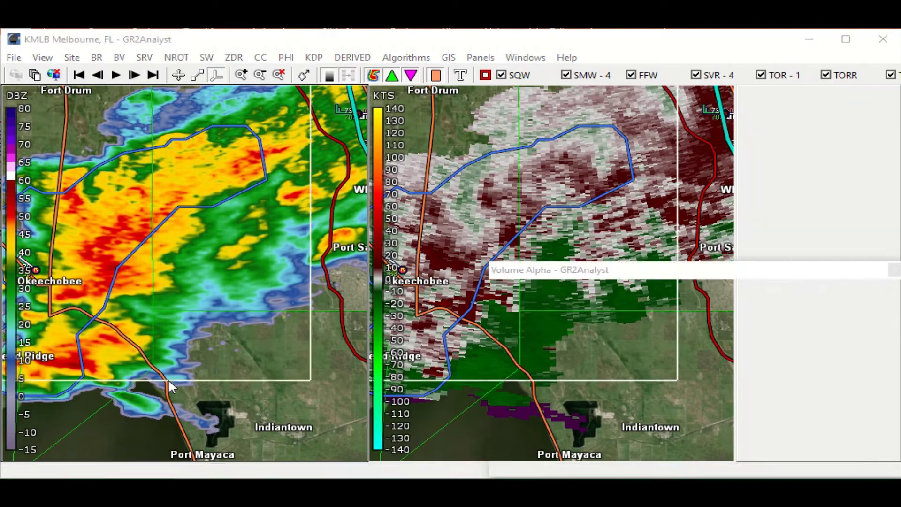
drag(275, 333, 351, 284)
scroll(350, 284, down, 3)
scroll(350, 284, up, 5)
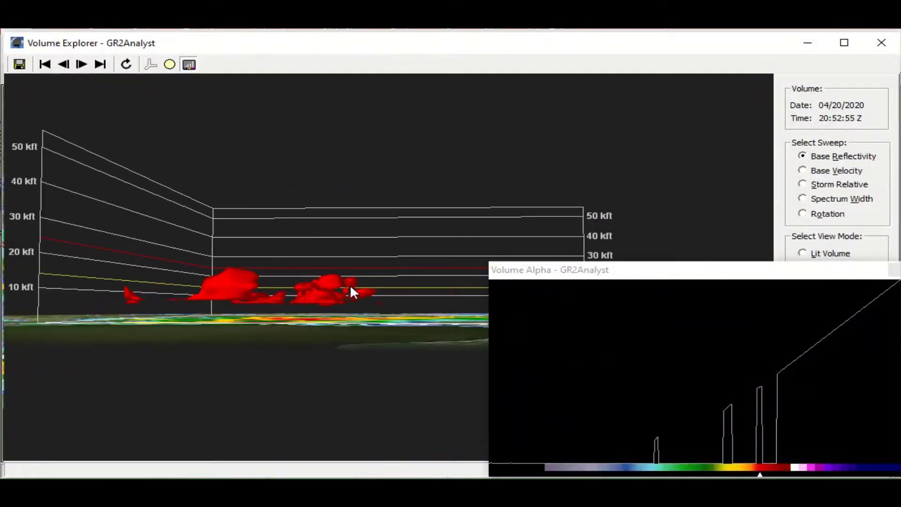
Step: Examine the 3D base reflectivity cores from several low side angles and close the volume view
scroll(350, 284, down, 1)
scroll(350, 286, up, 2)
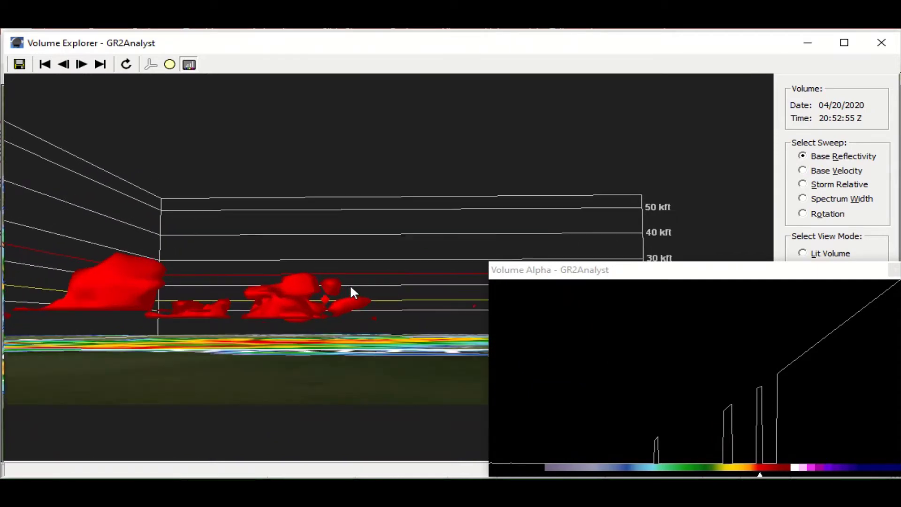
drag(289, 310, 344, 325)
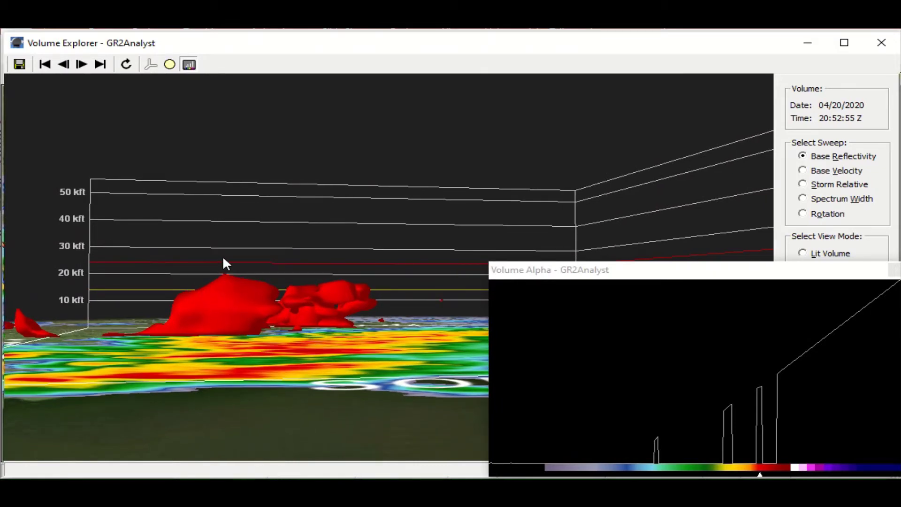
drag(298, 316, 260, 306)
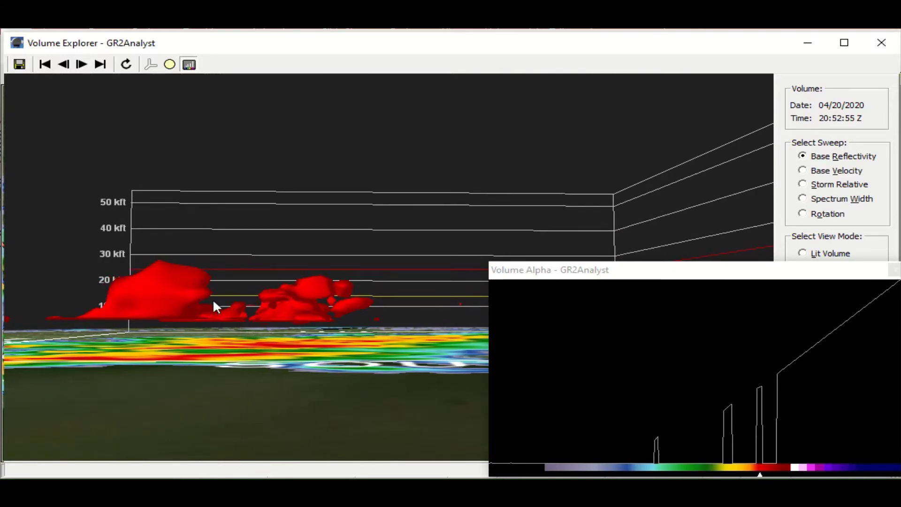
drag(283, 290, 311, 298)
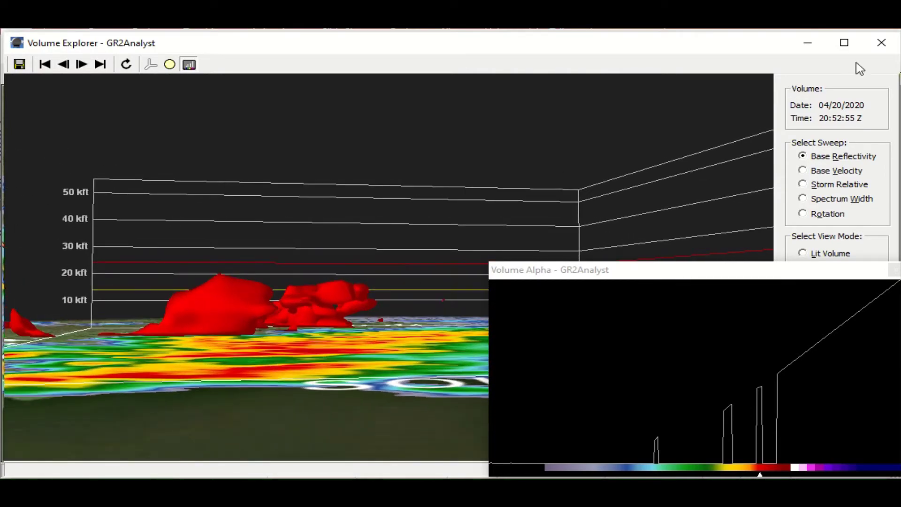
click(881, 42)
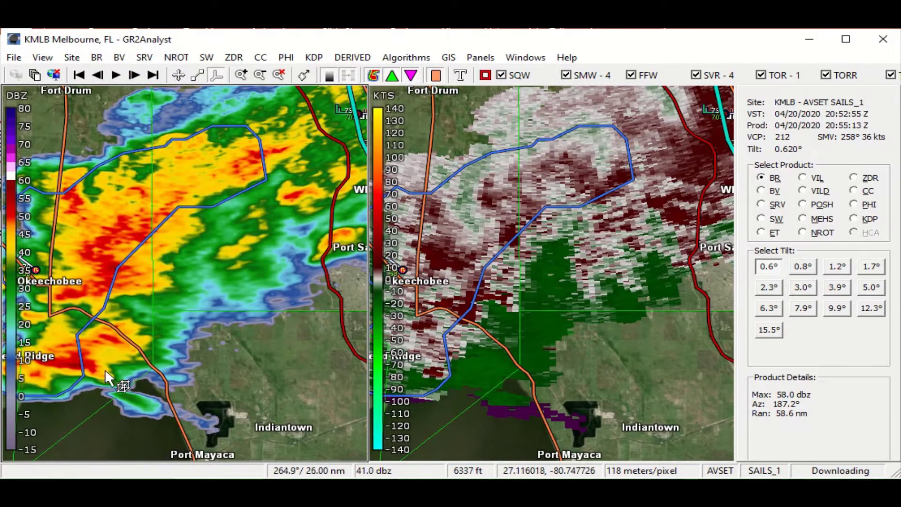
Step: Advance to the 21:00:18 Z product of the 20:58:00 Z volume scan and inspect the outlined cells east of Okeechobee in their wider surroundings
mouse_move(56, 390)
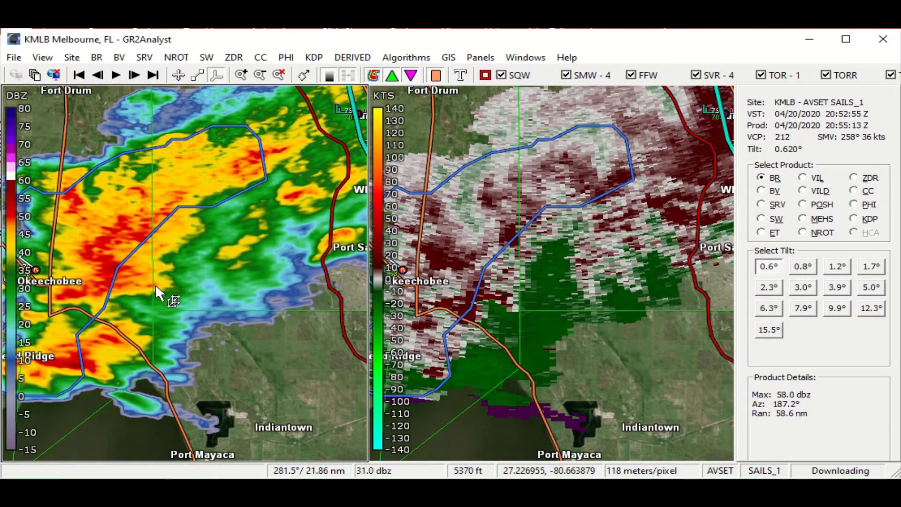
click(134, 75)
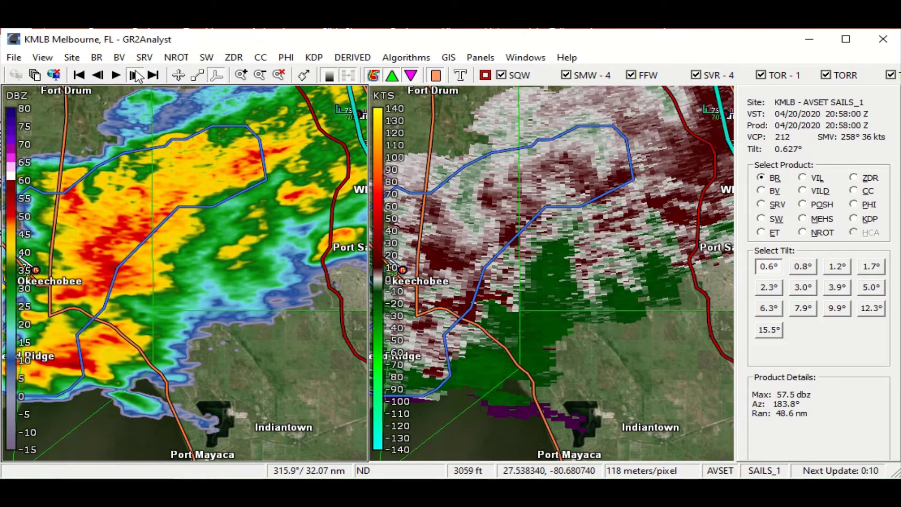
click(135, 75)
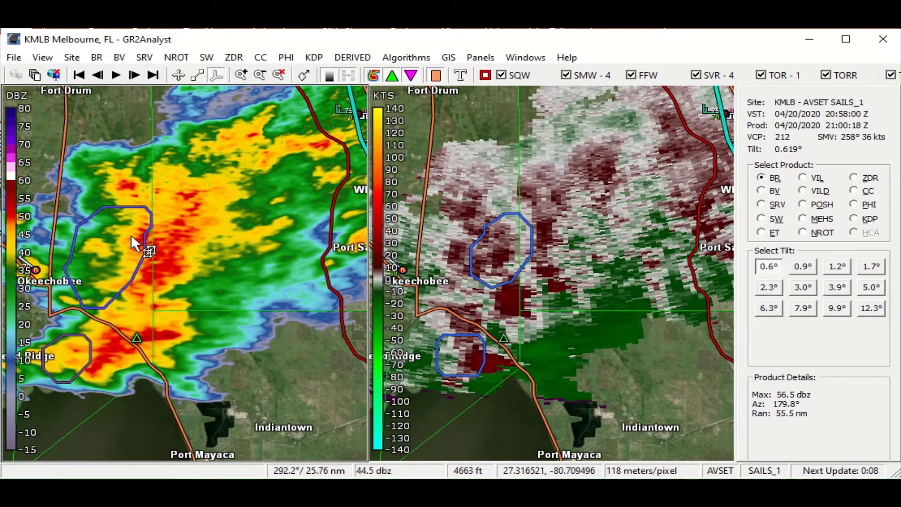
mouse_move(142, 245)
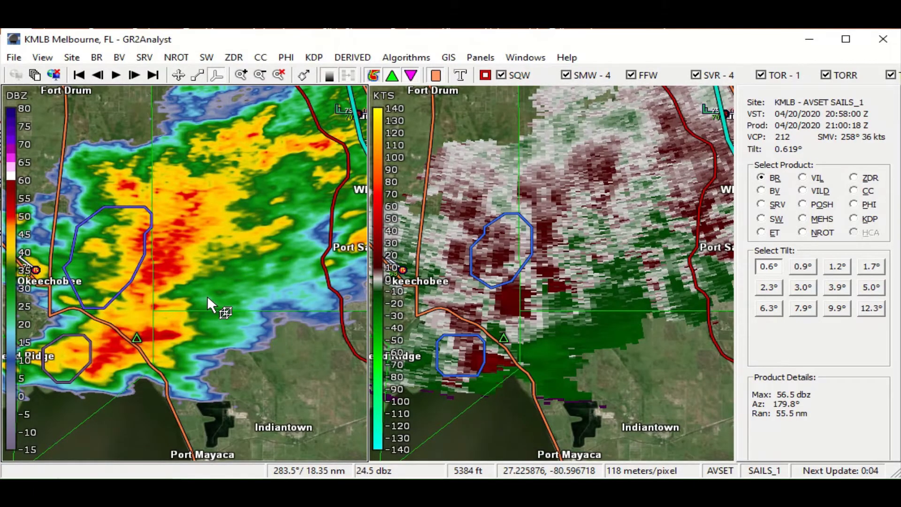
scroll(207, 295, down, 1)
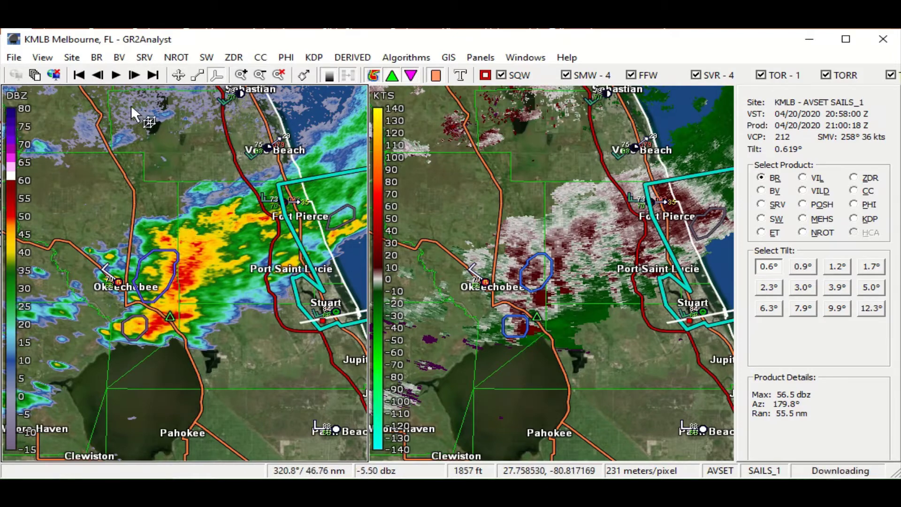
Step: Advance to the 21:02:51 Z volume scan and show the storm from Okeechobee's east side to Fort Pierce and Stuart
click(134, 77)
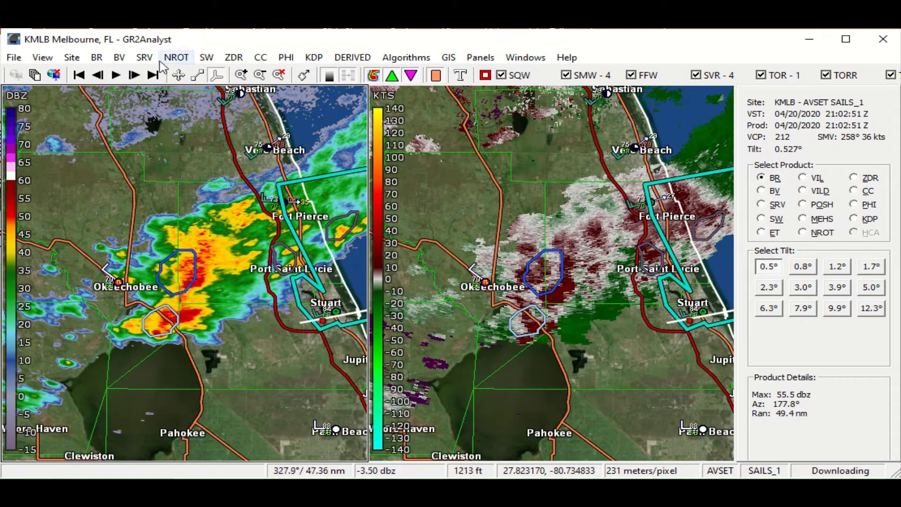
click(185, 78)
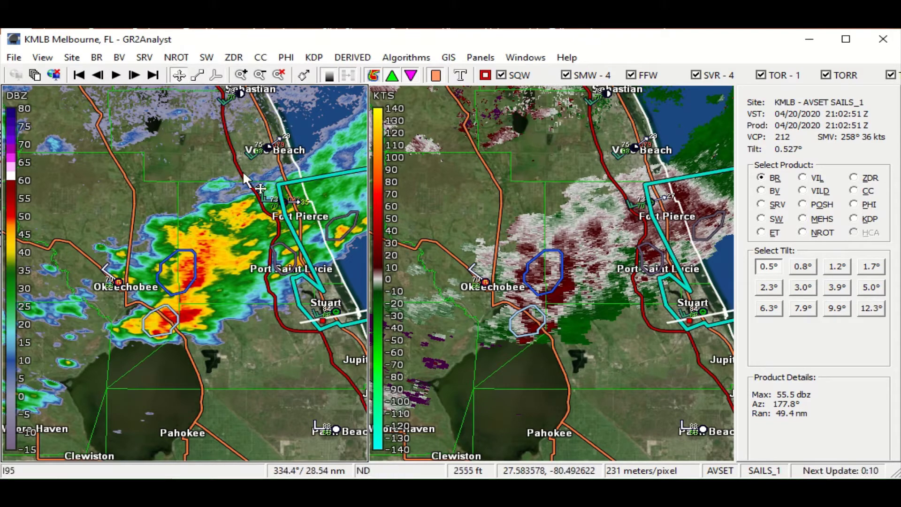
drag(213, 269, 100, 301)
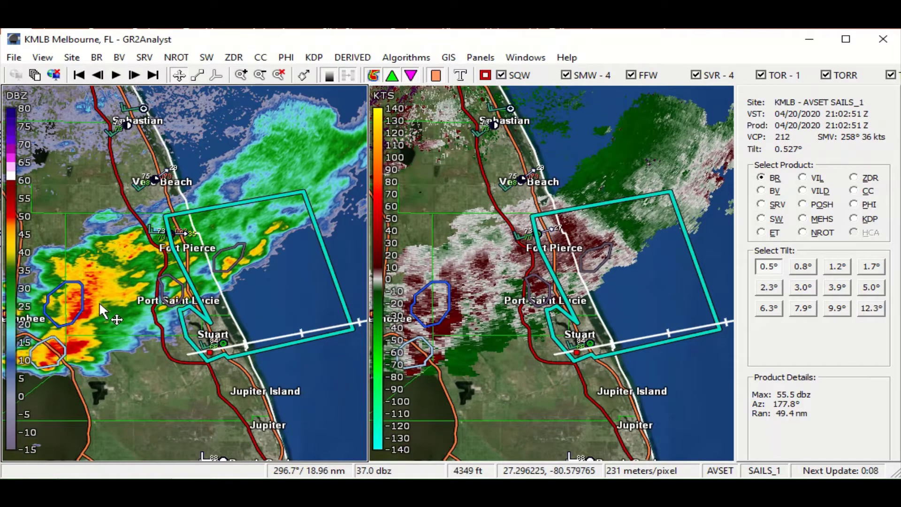
scroll(100, 302, up, 1)
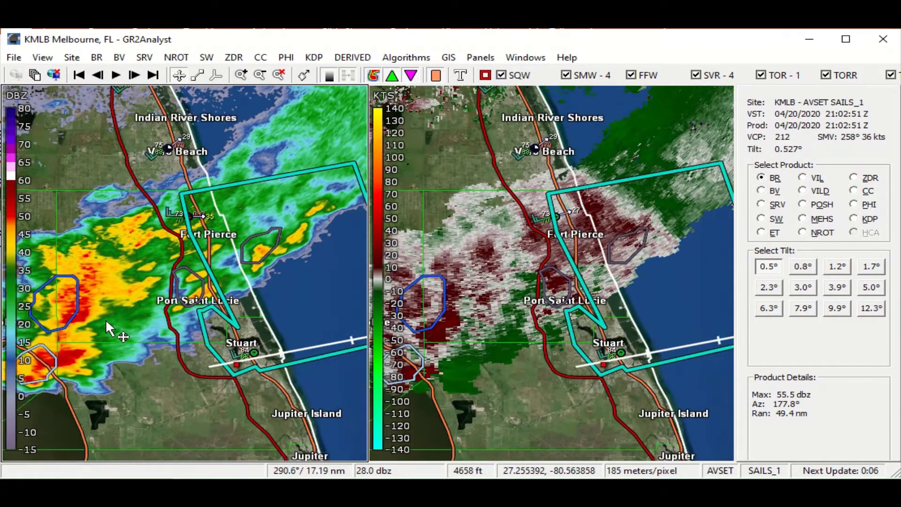
drag(106, 319, 122, 303)
mouse_move(59, 335)
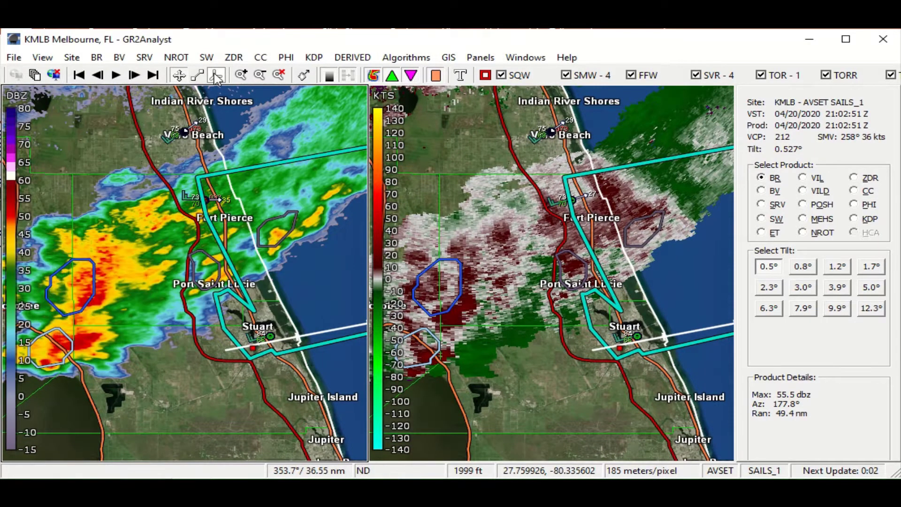
Step: Advance to the 21:07:41 Z volume scan and place a marker in the storm's southern core, just southwest of the green triangle
click(134, 76)
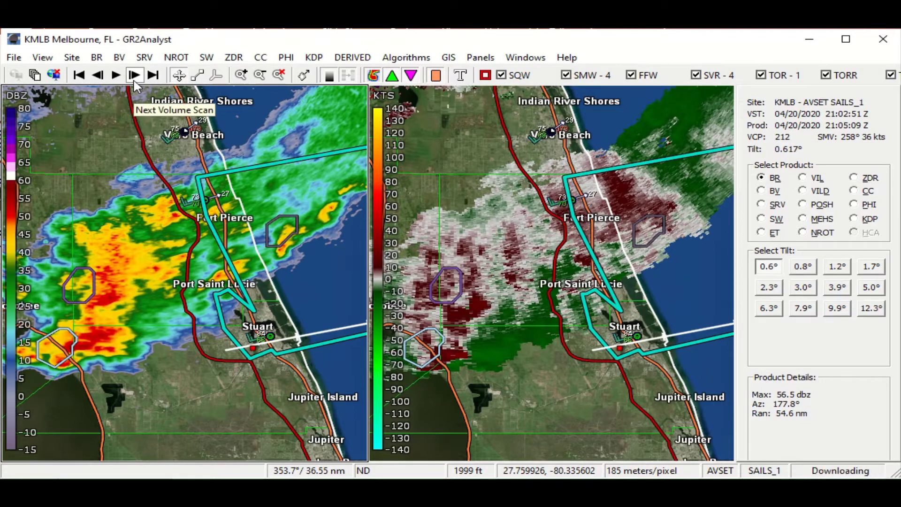
click(134, 75)
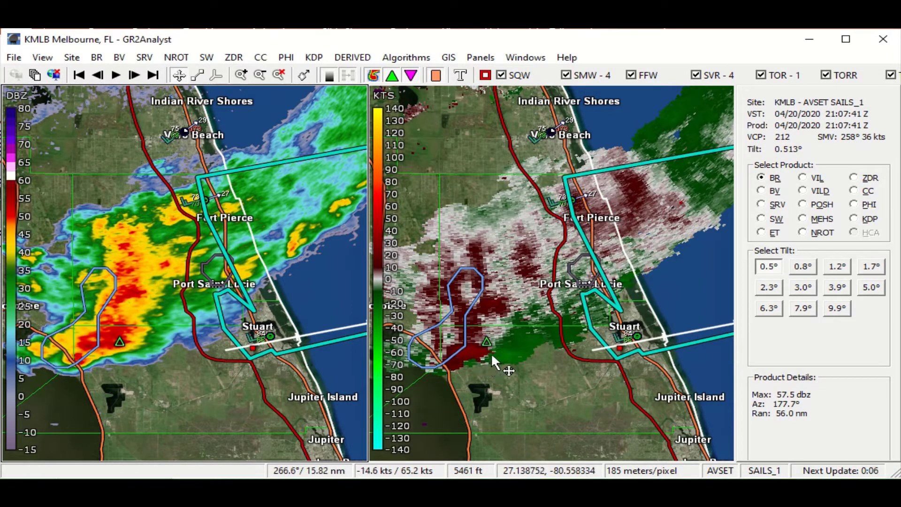
right_click(107, 355)
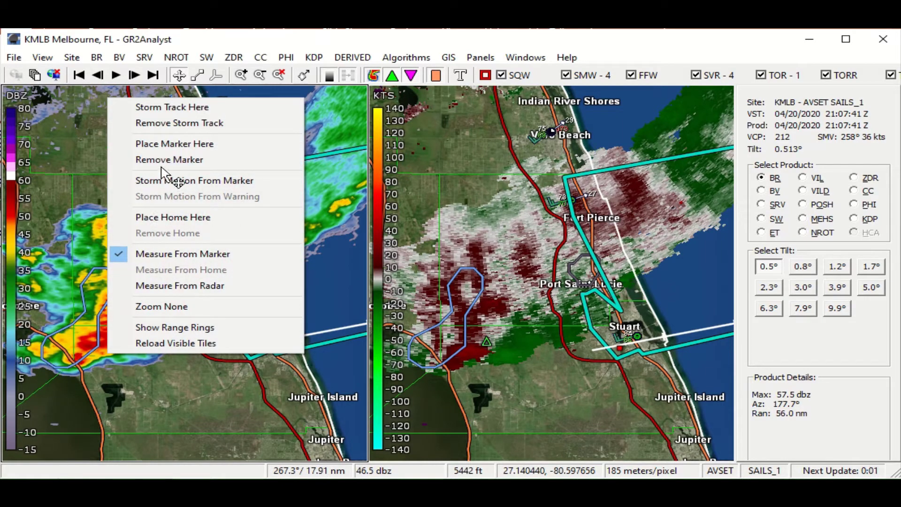
click(178, 146)
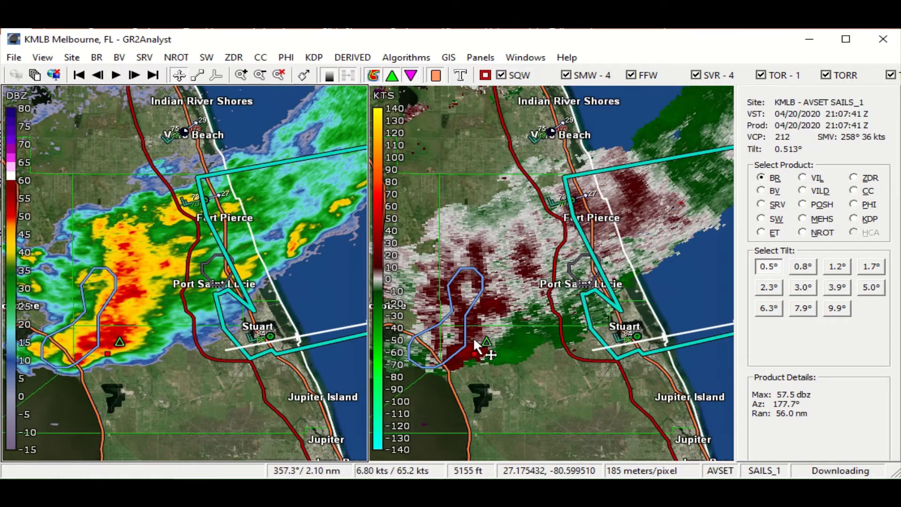
Step: Read the velocities near the green triangle northwest of Indiantown up close and relocate the marker slightly northwest within the outbound area
scroll(482, 357, up, 2)
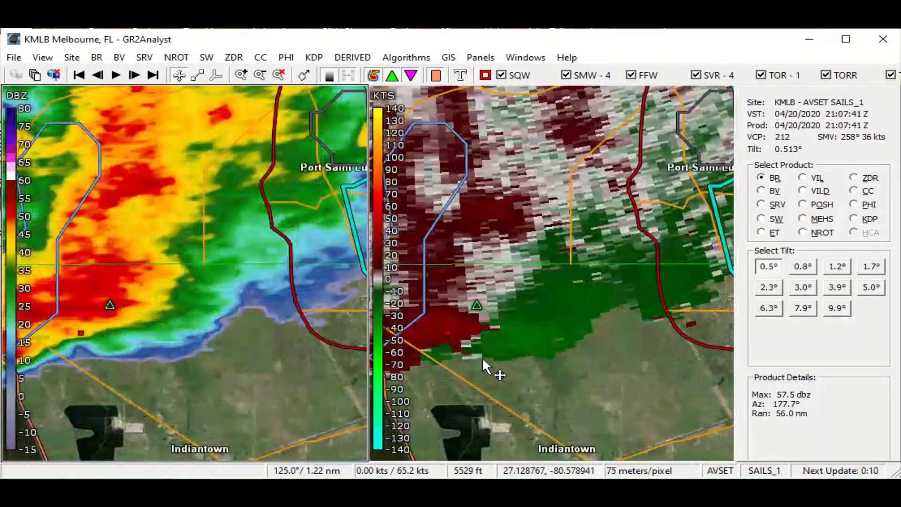
mouse_move(516, 335)
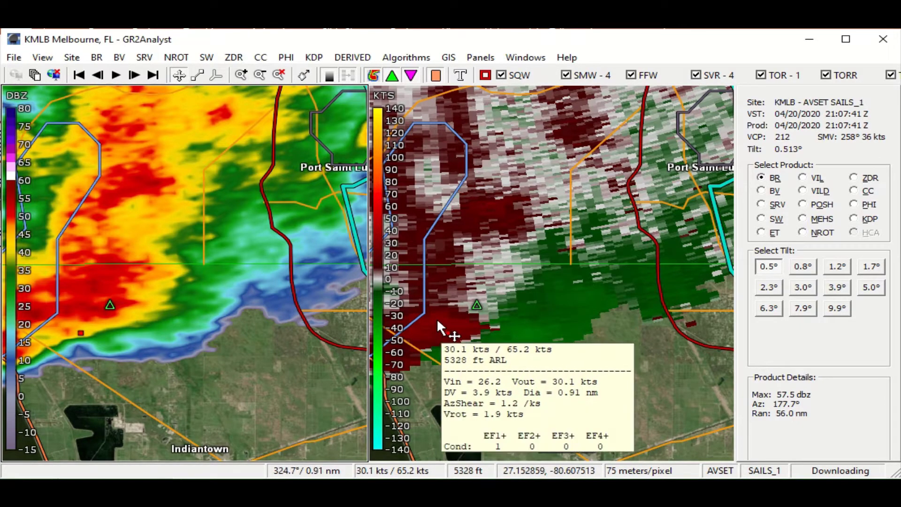
right_click(437, 322)
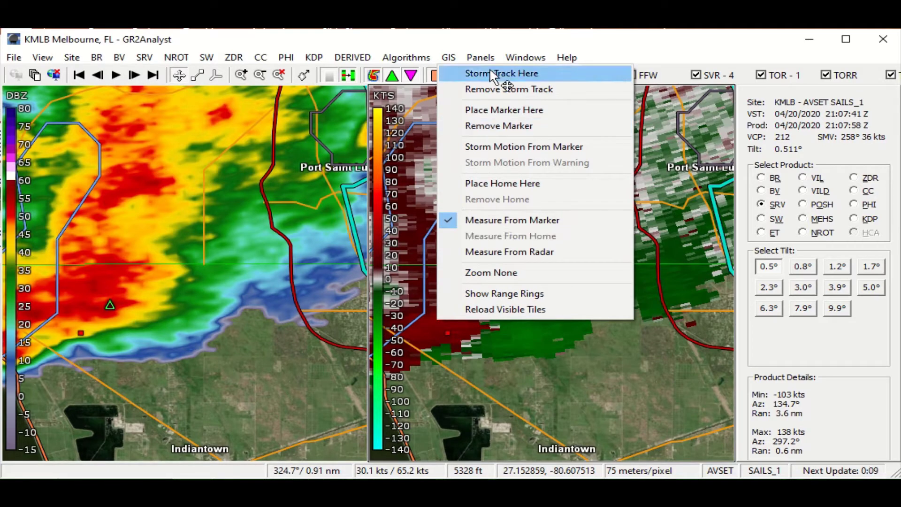
click(490, 109)
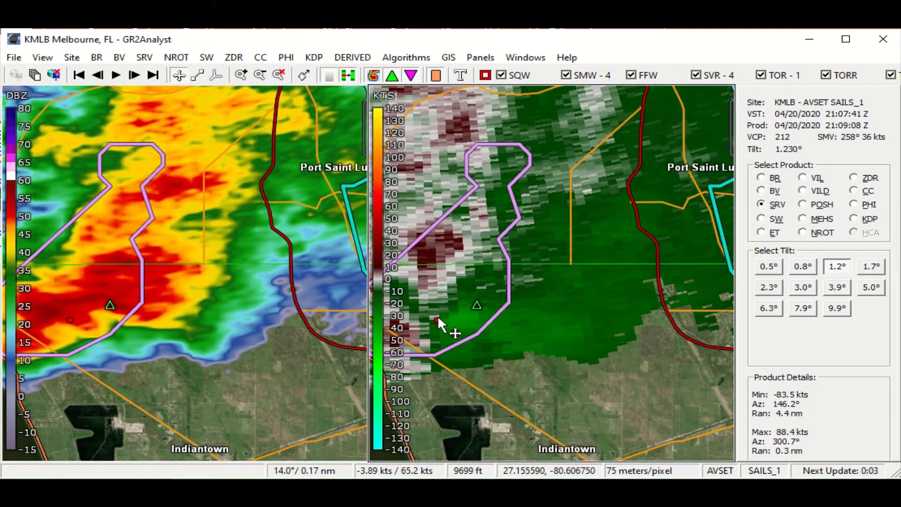
Step: Compare the storm-relative velocity around the marker across the lower tilts, ending on the 0.5° tilt
mouse_move(438, 318)
mouse_down()
mouse_move(543, 326)
mouse_move(539, 335)
mouse_up()
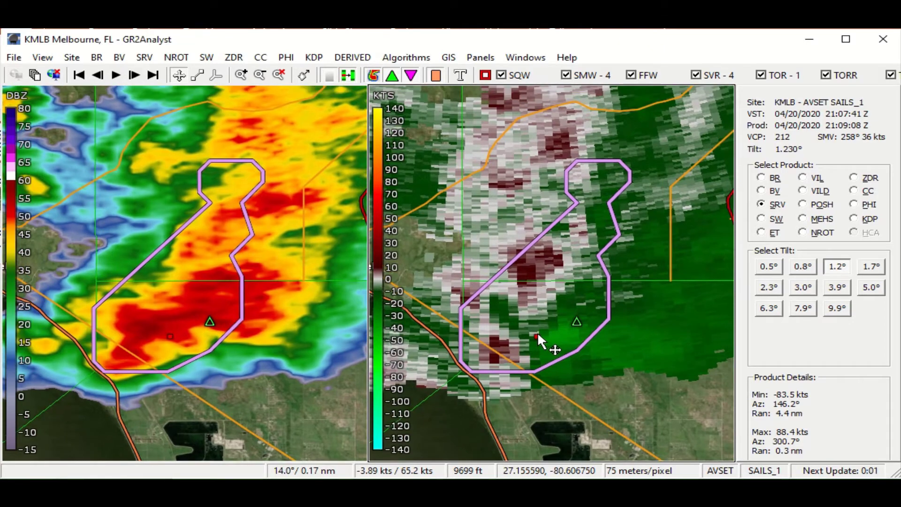
key(Up)
key(Up)
key(Down)
key(Down)
key(Down)
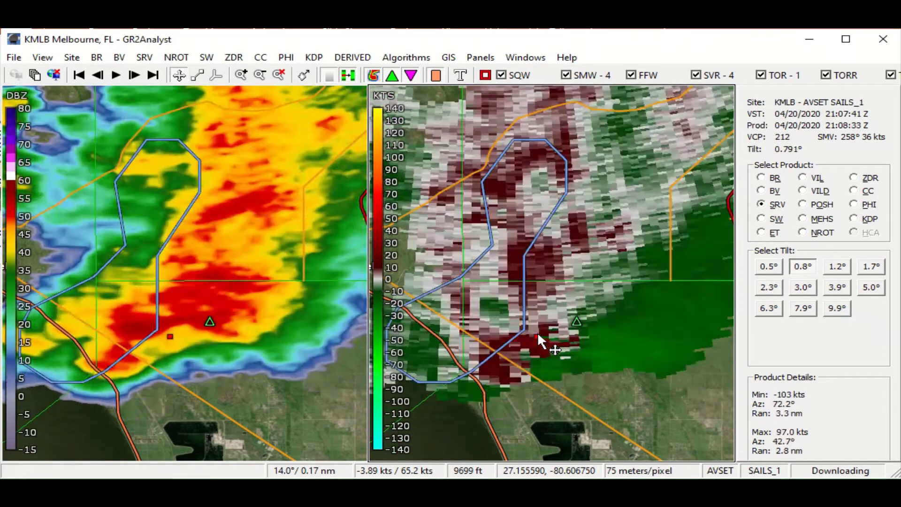
key(Down)
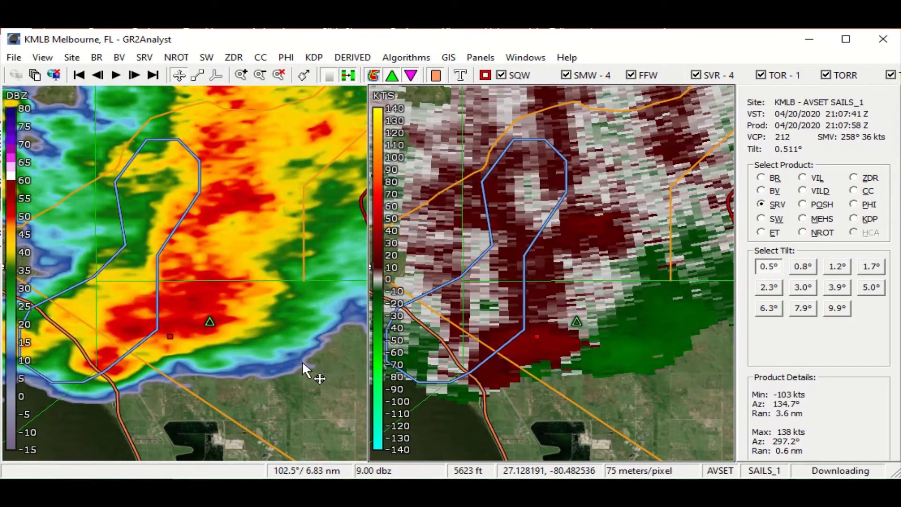
Step: Show the storm together with Indiantown, Port Saint Lucie and Stuart at 118 meters/pixel
right_click(302, 360)
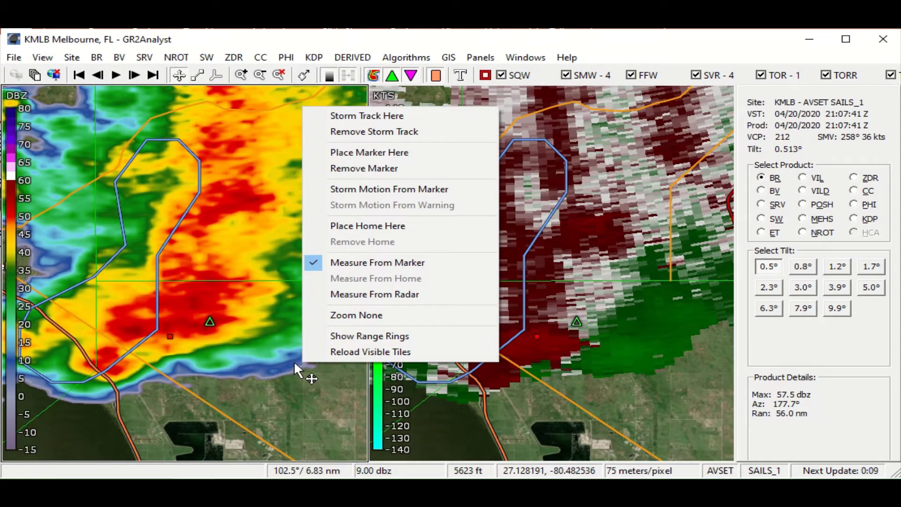
click(286, 362)
scroll(330, 294, up, 3)
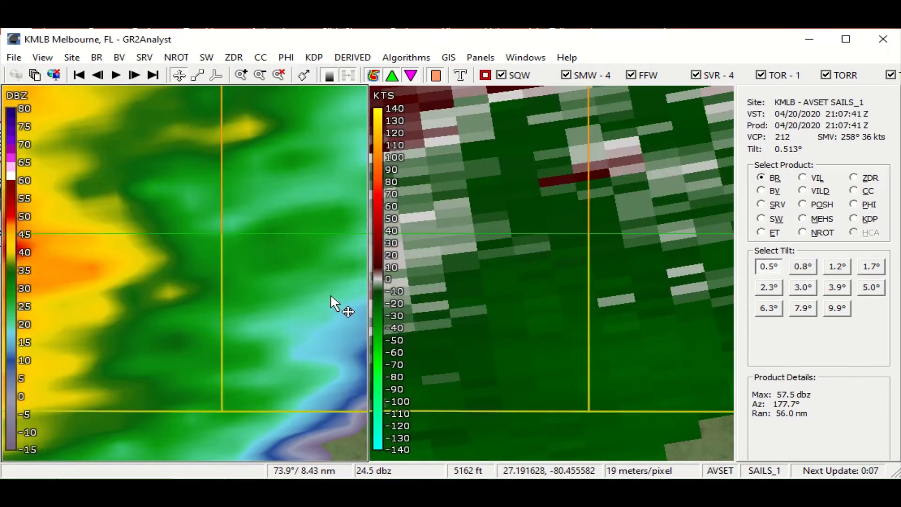
scroll(331, 294, up, 3)
scroll(331, 294, down, 6)
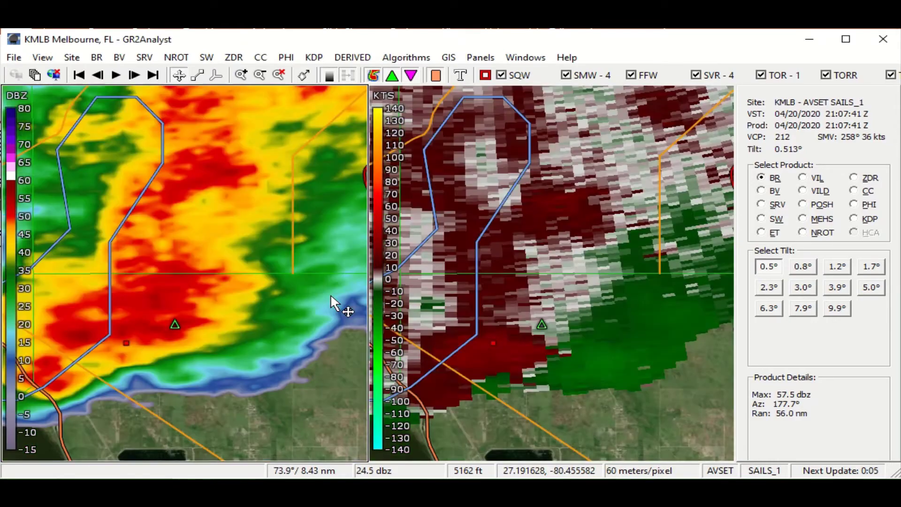
scroll(330, 295, down, 7)
scroll(330, 296, up, 4)
drag(330, 295, 197, 349)
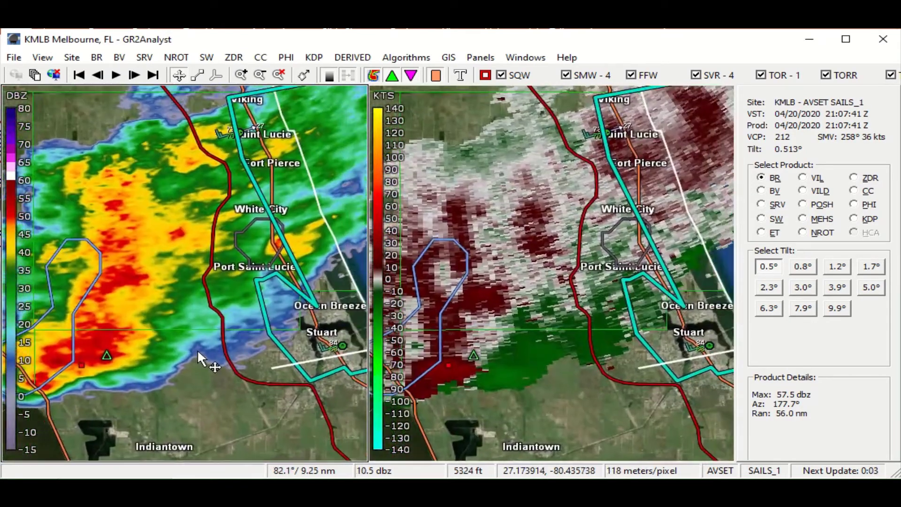
Step: Advance to the 21:12:17 Z volume scan and read the storm-relative velocity just east of the green triangle north of Indiantown
click(134, 75)
click(134, 75)
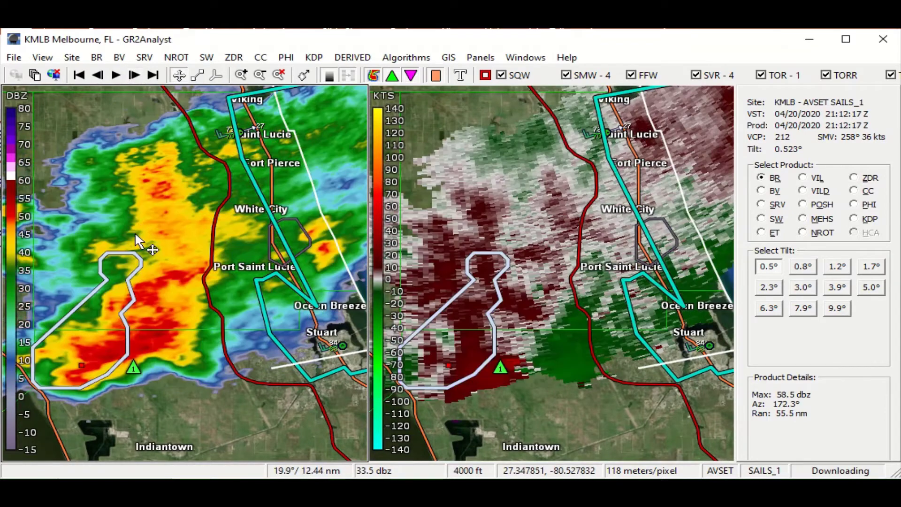
mouse_move(133, 303)
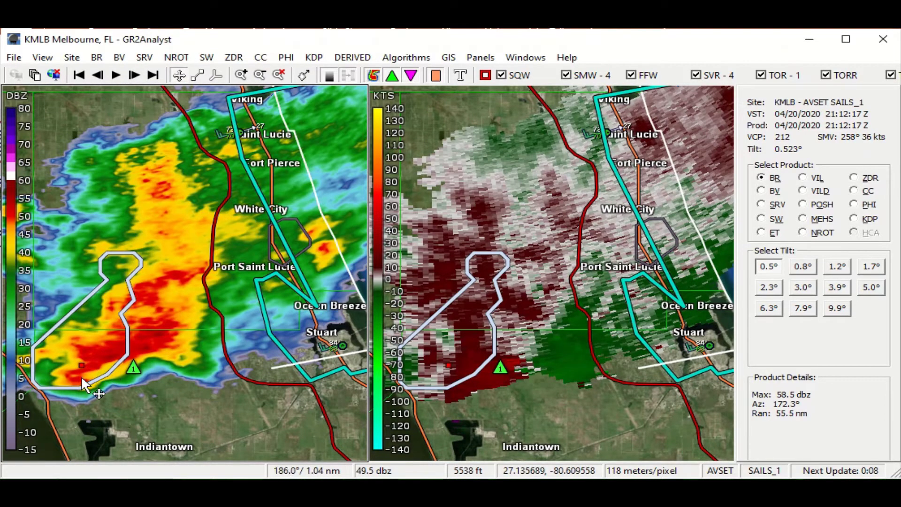
mouse_move(117, 370)
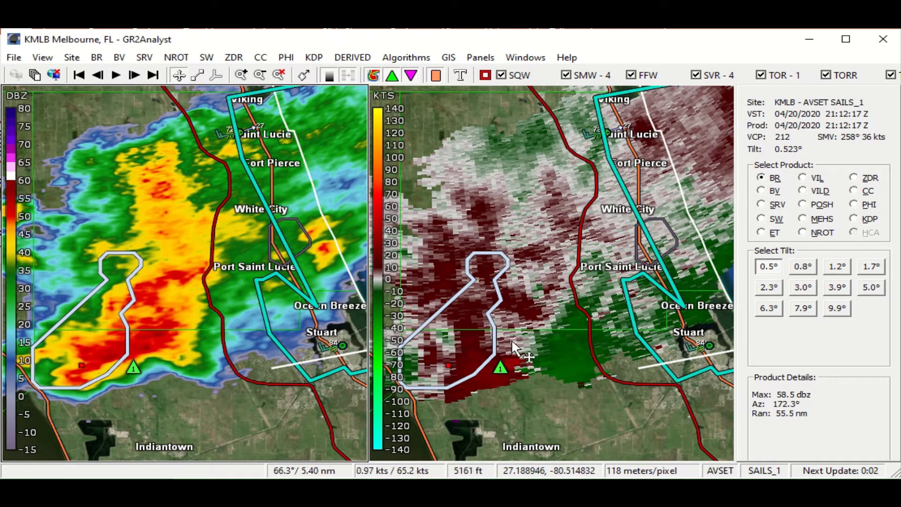
click(524, 370)
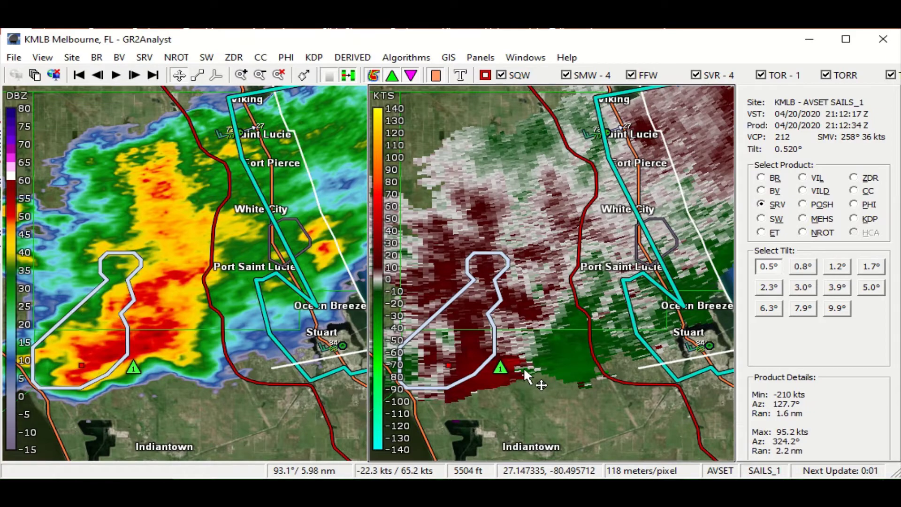
mouse_move(514, 366)
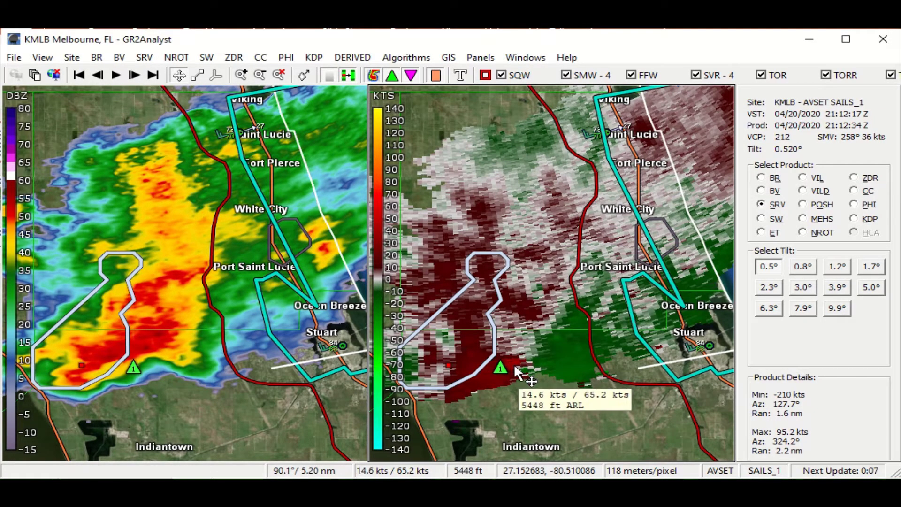
Step: Read the storm-relative velocities around the green triangle up close and relocate the marker to the bright outbound pixels just northeast of it
scroll(517, 372, up, 2)
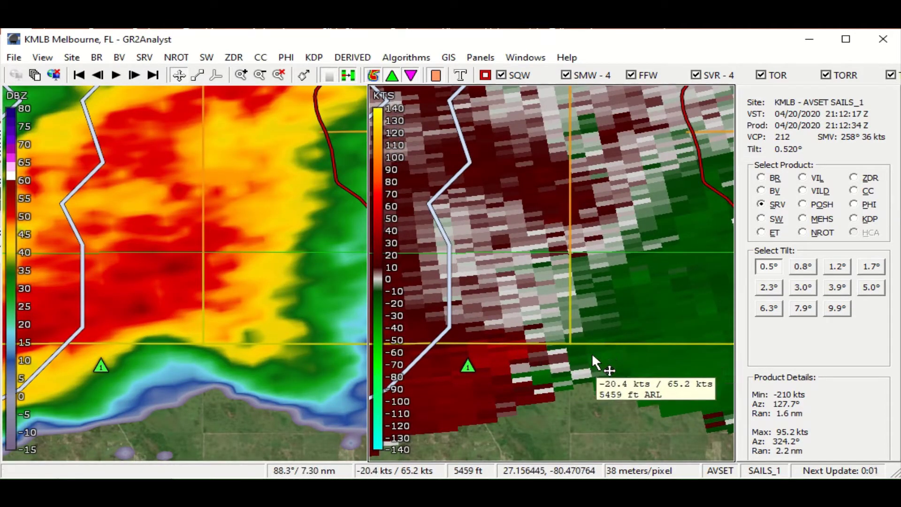
mouse_move(475, 351)
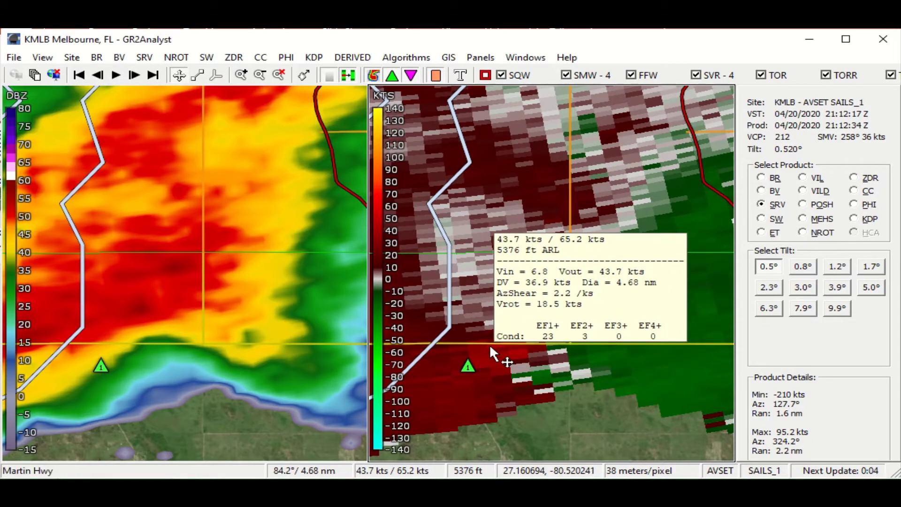
right_click(490, 347)
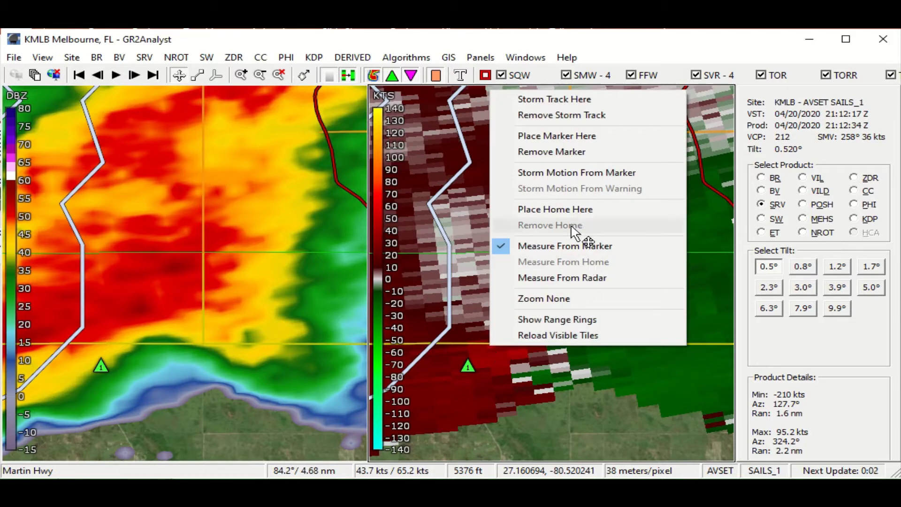
click(556, 135)
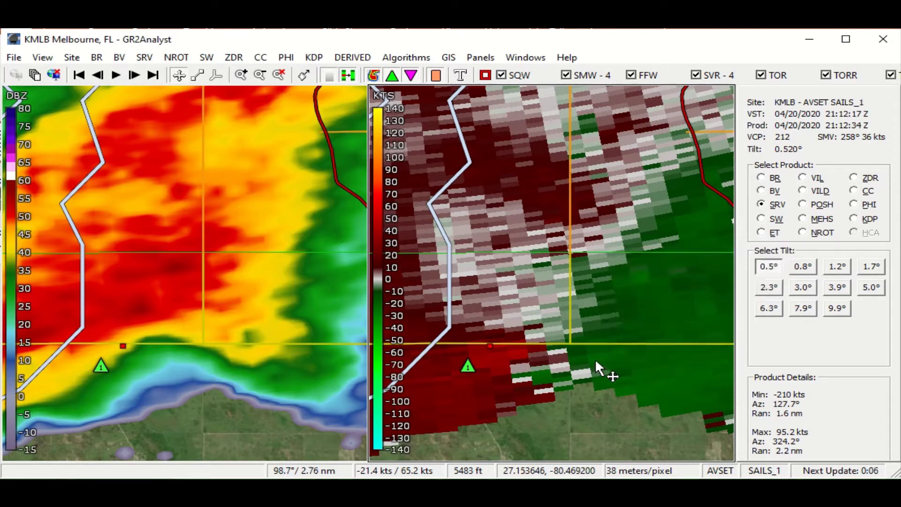
Step: Compare the storm-relative velocity around the marker on the 0.8°, 1.2° and 1.7° tilts, then return to the 0.5° tilt
key(Up)
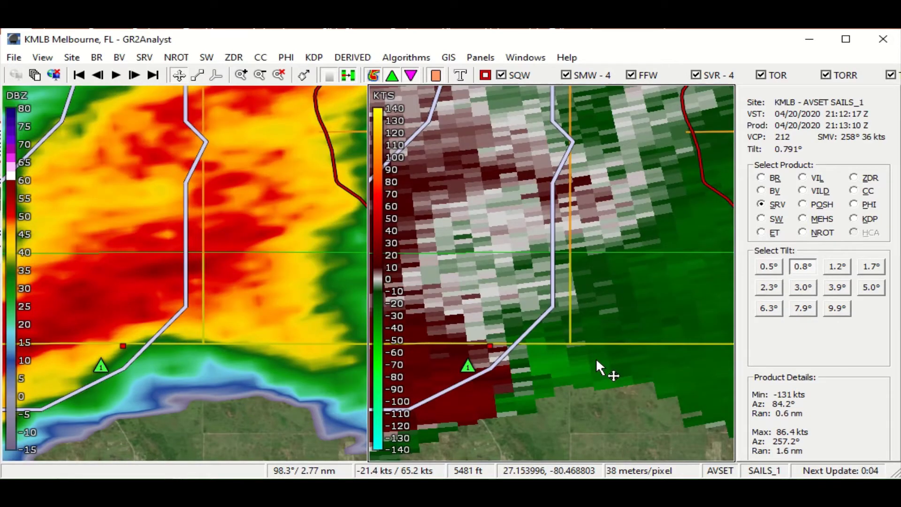
drag(548, 371, 641, 363)
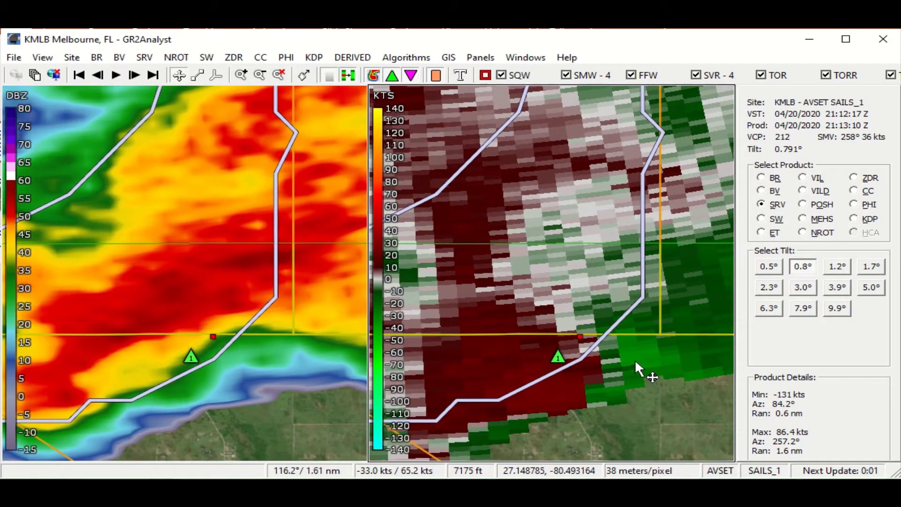
mouse_move(637, 362)
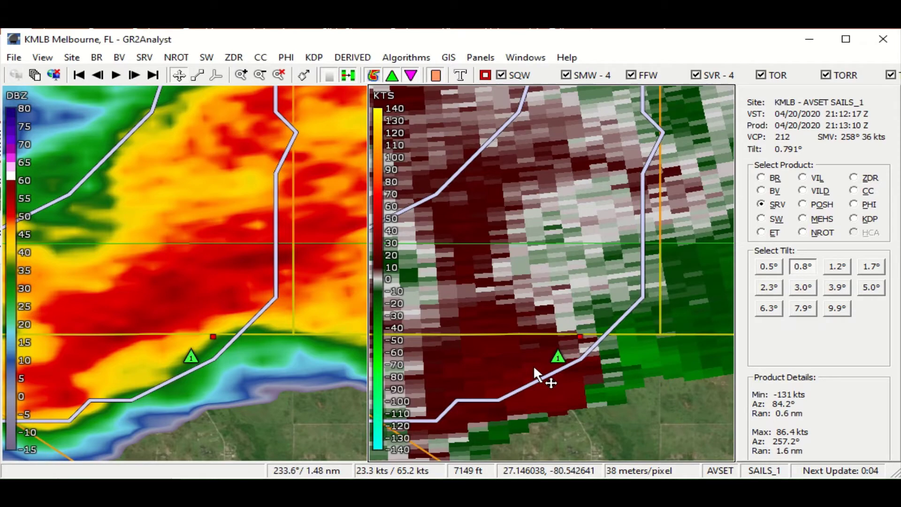
key(Up)
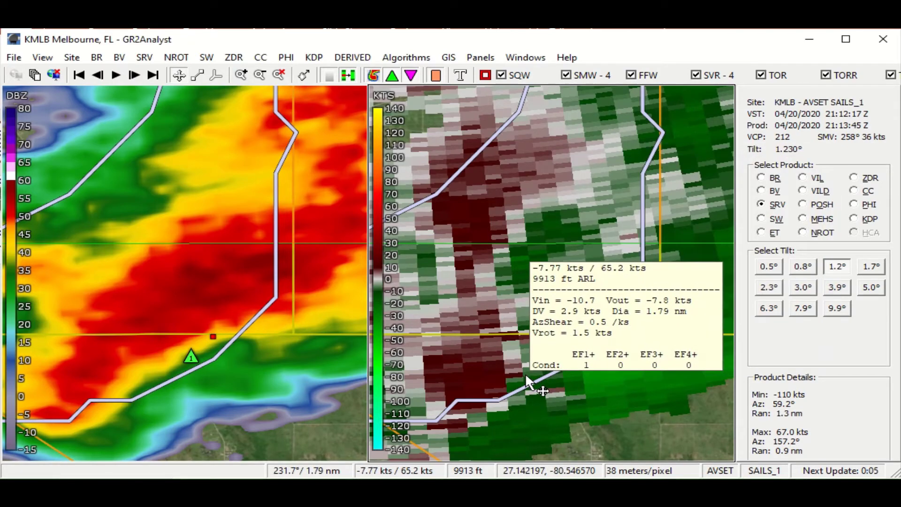
key(Up)
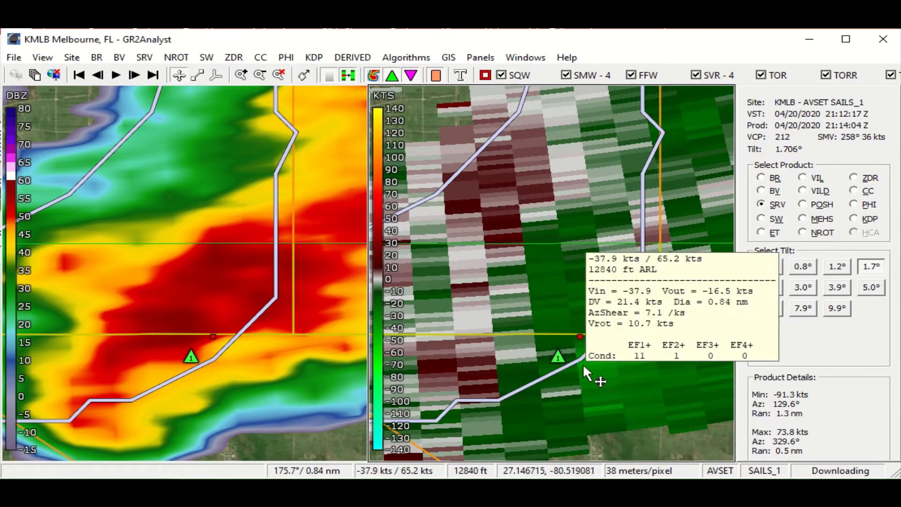
mouse_move(475, 395)
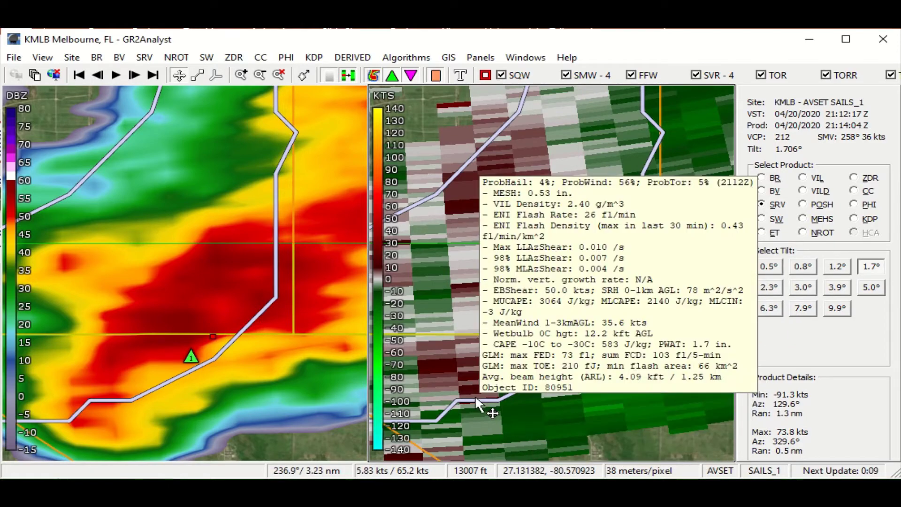
key(Down)
key(Down)
key(Down)
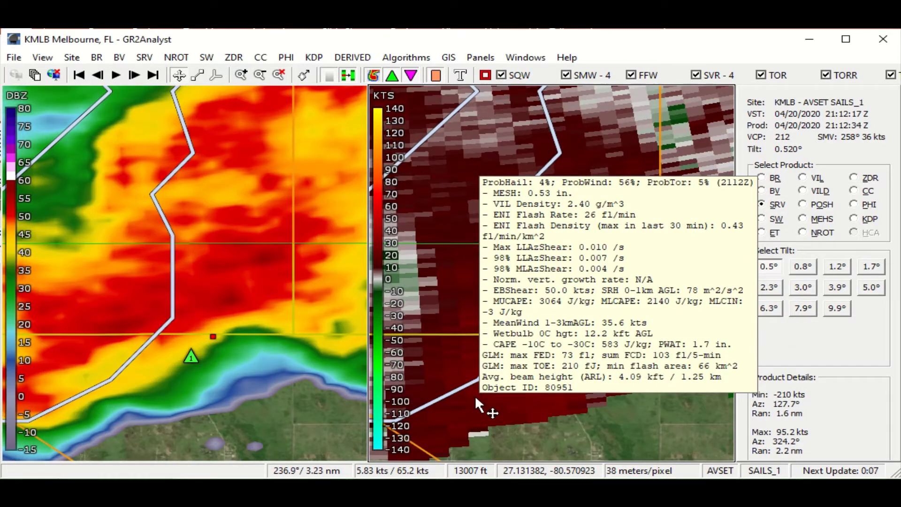
Step: Render the 21:12:17 Z base reflectivity of the storm north of the green triangle as a 3D volume
scroll(282, 392, down, 2)
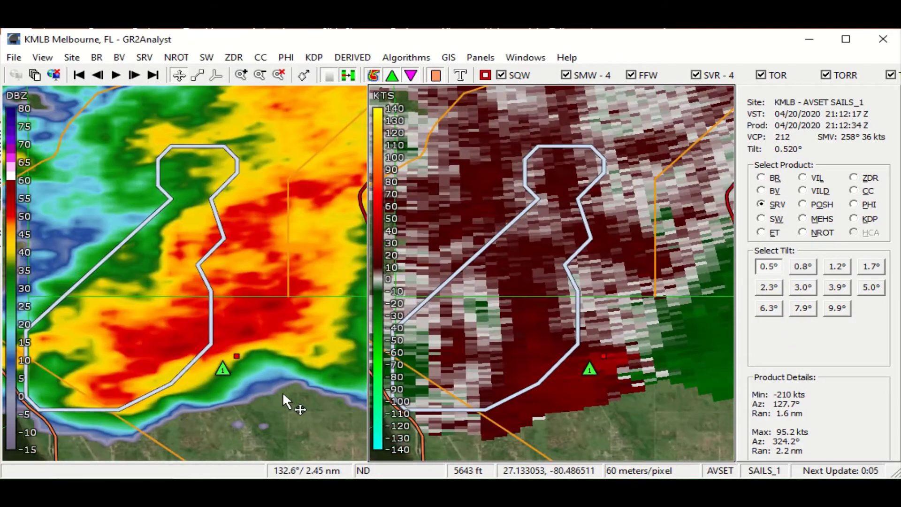
click(231, 387)
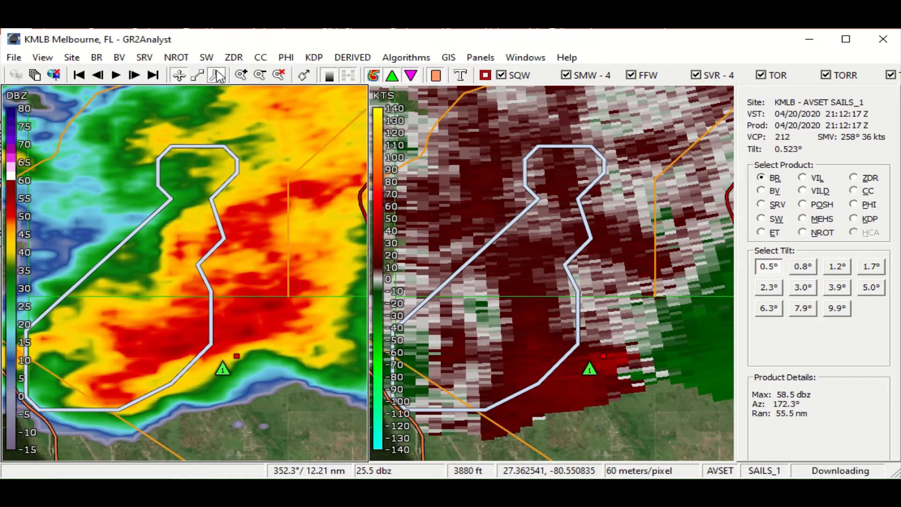
drag(240, 238, 235, 258)
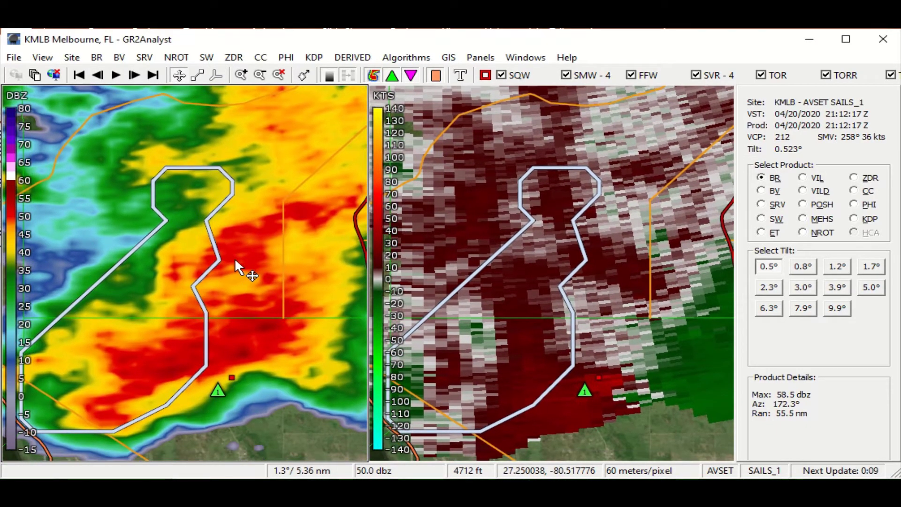
click(212, 79)
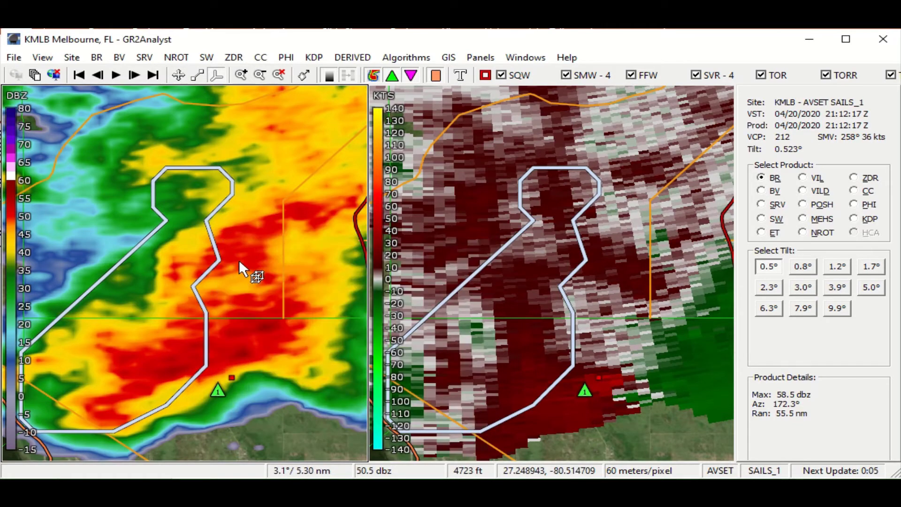
drag(238, 260, 252, 373)
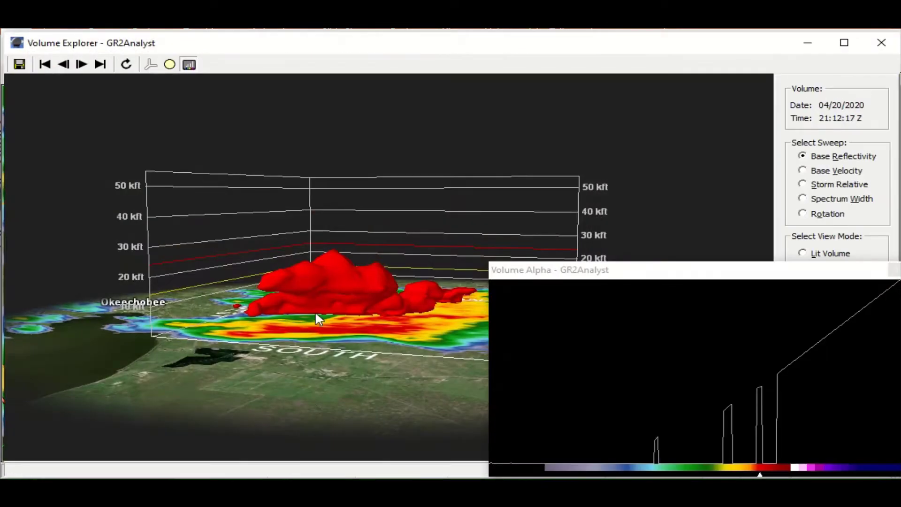
Step: Examine the red reflectivity isosurface from a low angle and up close, then close the 3D view
drag(315, 310, 350, 298)
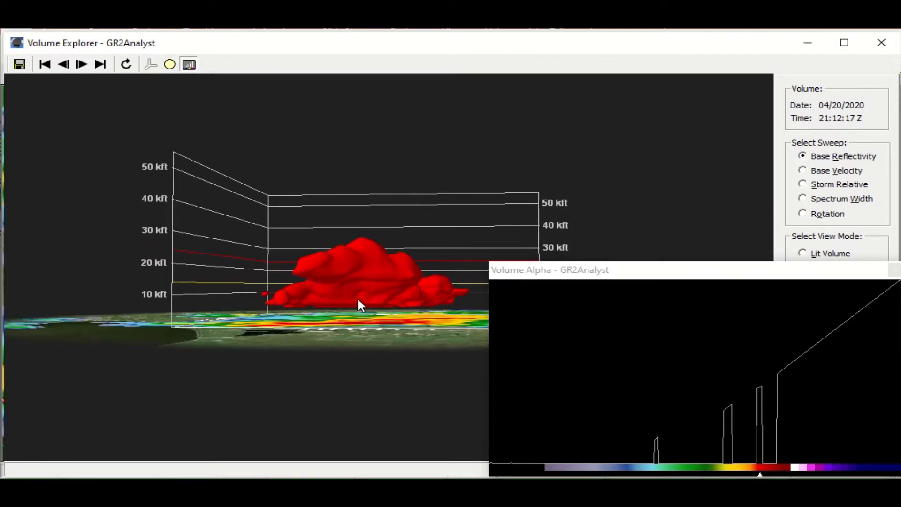
scroll(371, 297, up, 2)
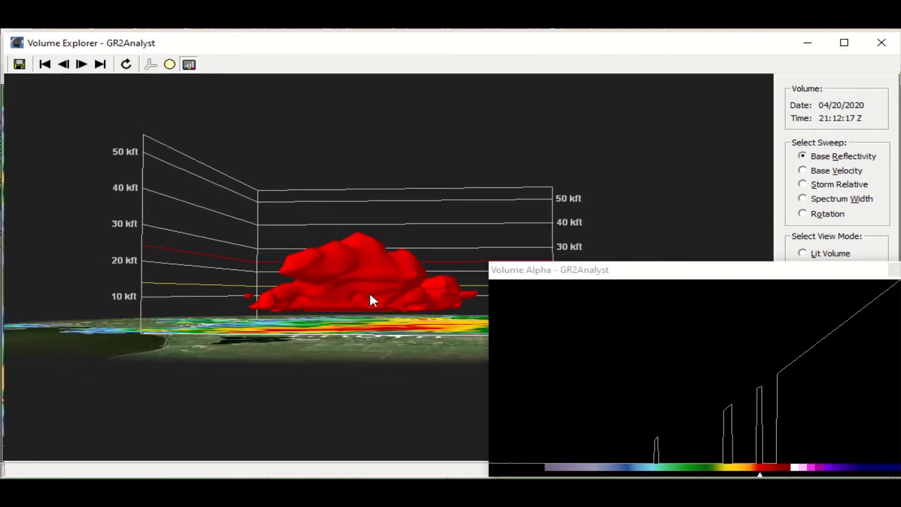
scroll(371, 297, up, 4)
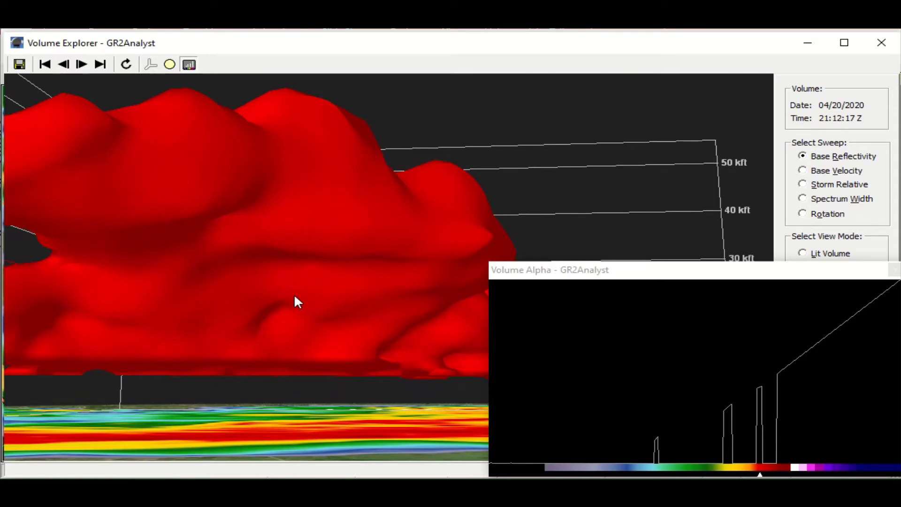
drag(296, 302, 325, 312)
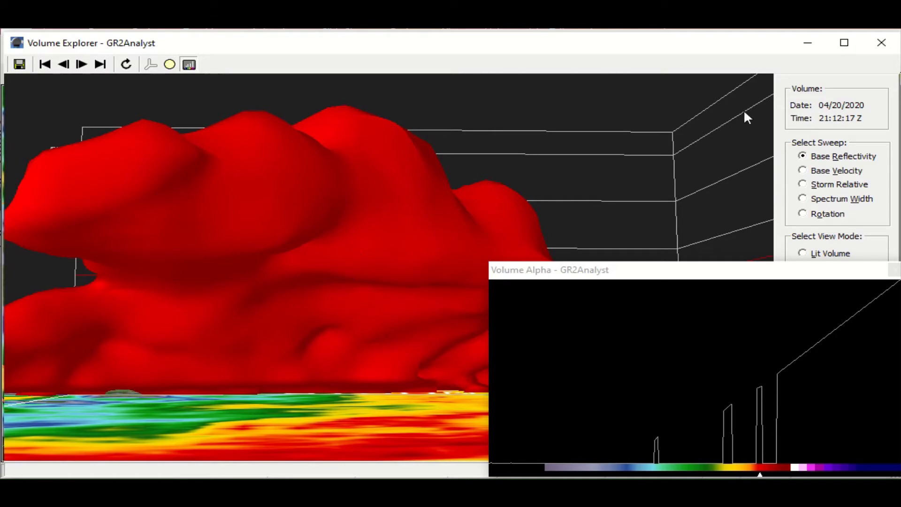
click(881, 42)
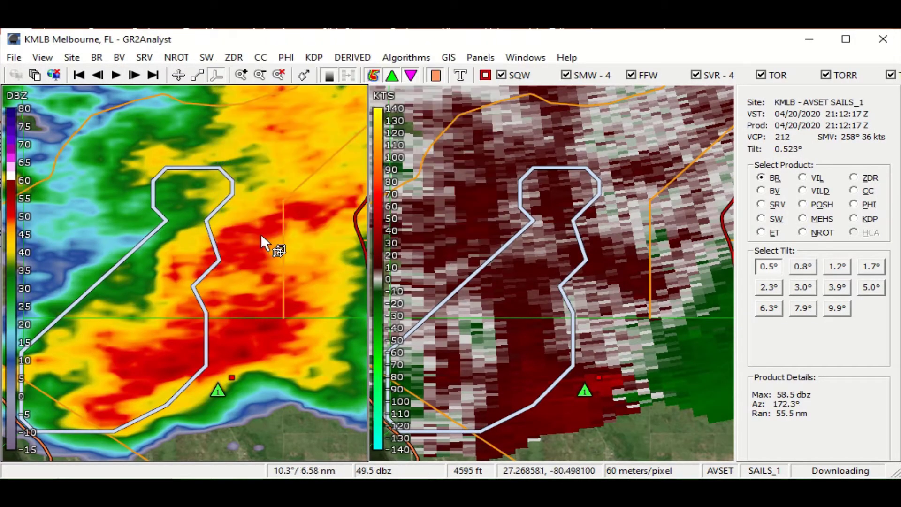
Step: Render the storm in 3D once more, view its isosurface from near ground level, and close the 3D view
drag(260, 234, 288, 475)
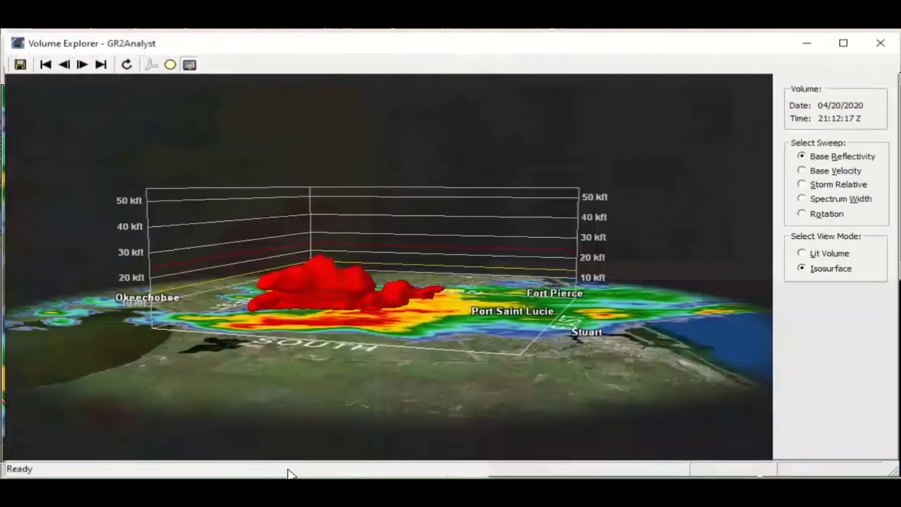
drag(337, 396, 445, 370)
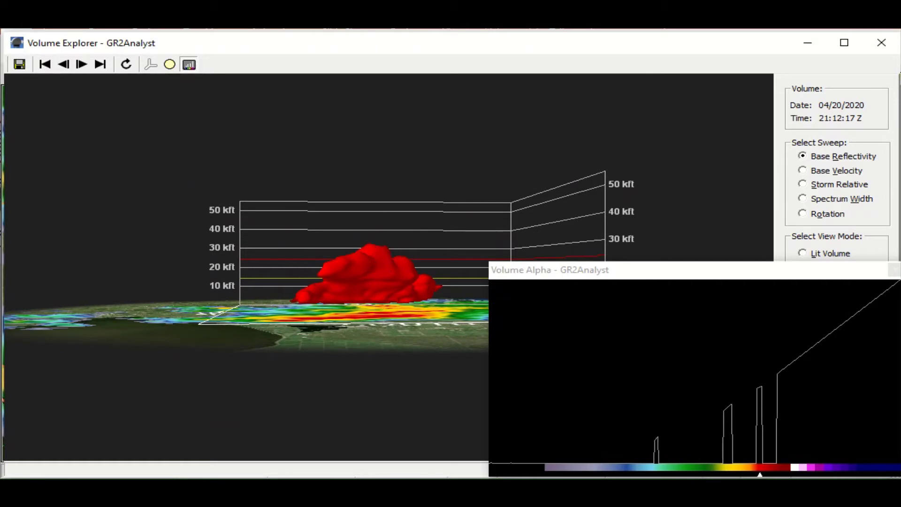
click(881, 43)
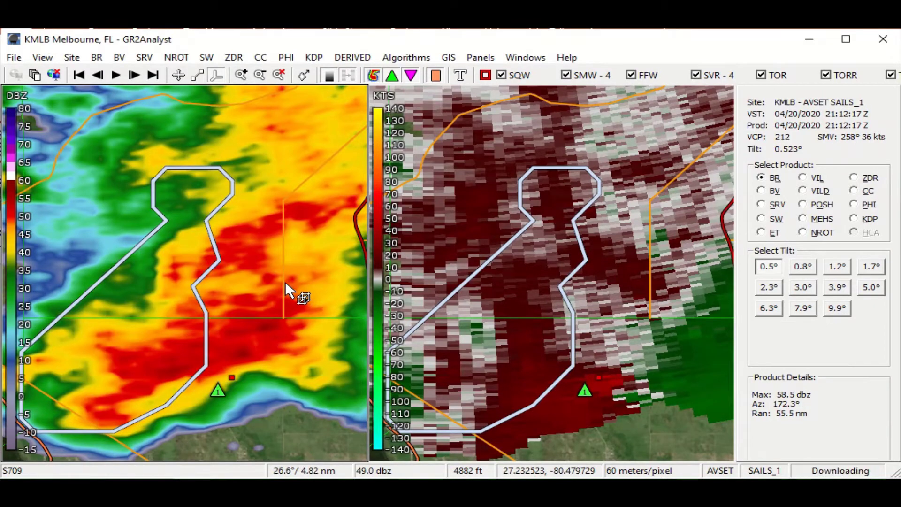
Step: Show the storm with the coast from Vero Beach to Jupiter at 185 meters/pixel and advance to the 21:16:53 Z volume scan
scroll(285, 280, down, 3)
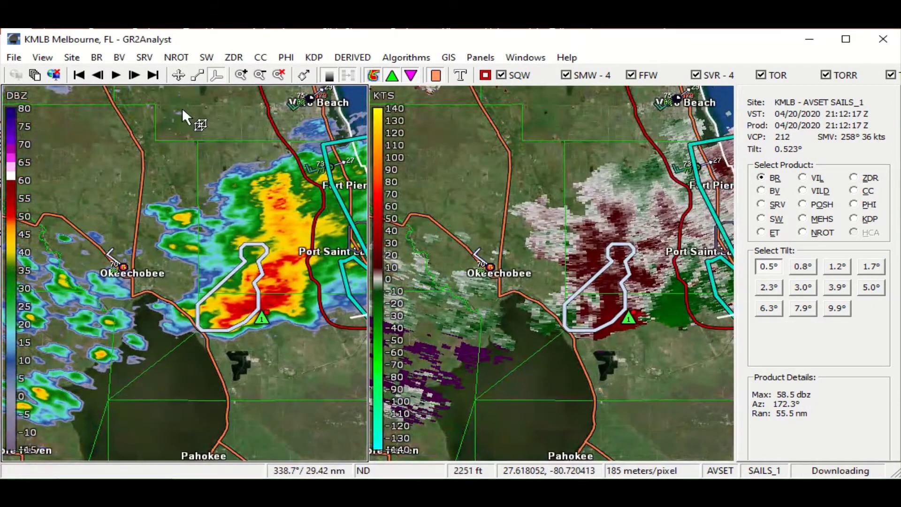
click(178, 76)
drag(249, 231, 178, 229)
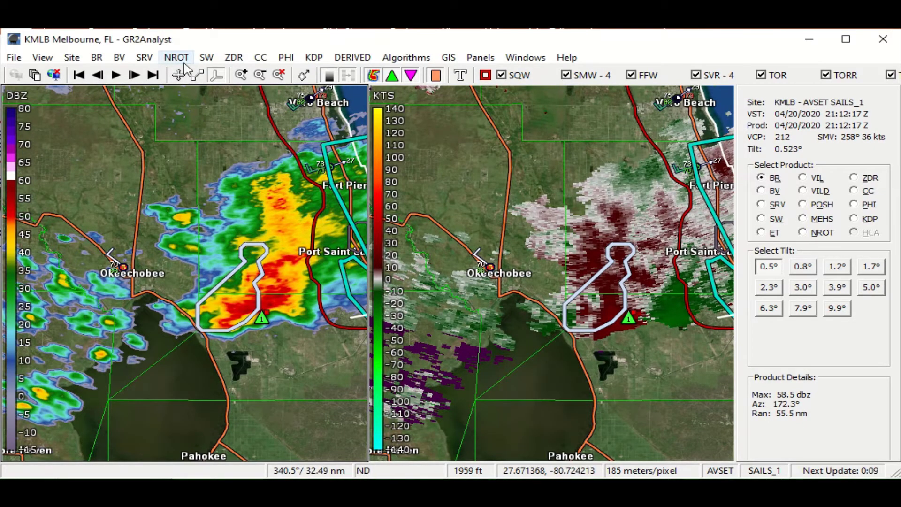
drag(308, 270, 240, 281)
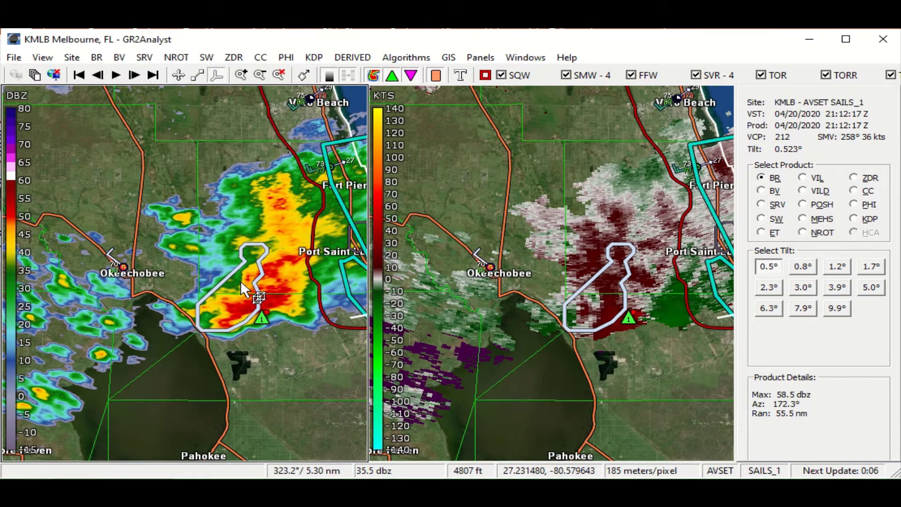
click(180, 76)
drag(263, 199, 134, 204)
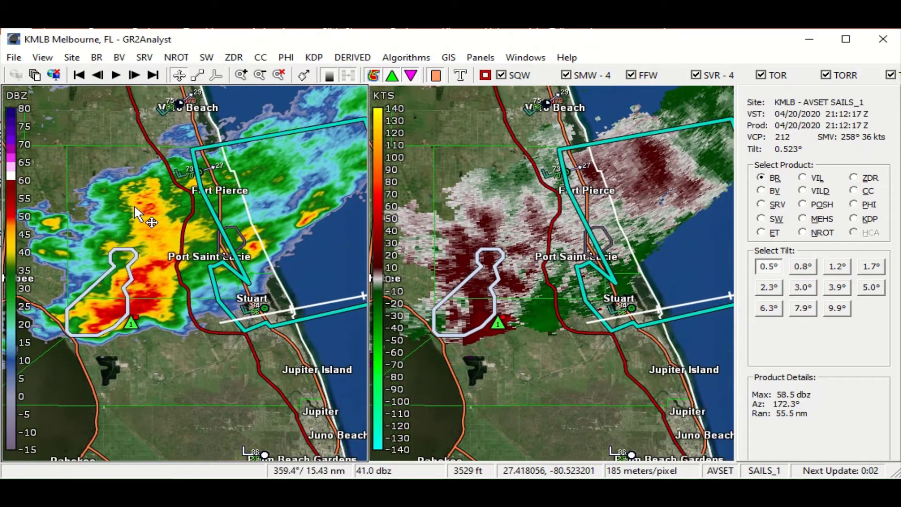
click(134, 75)
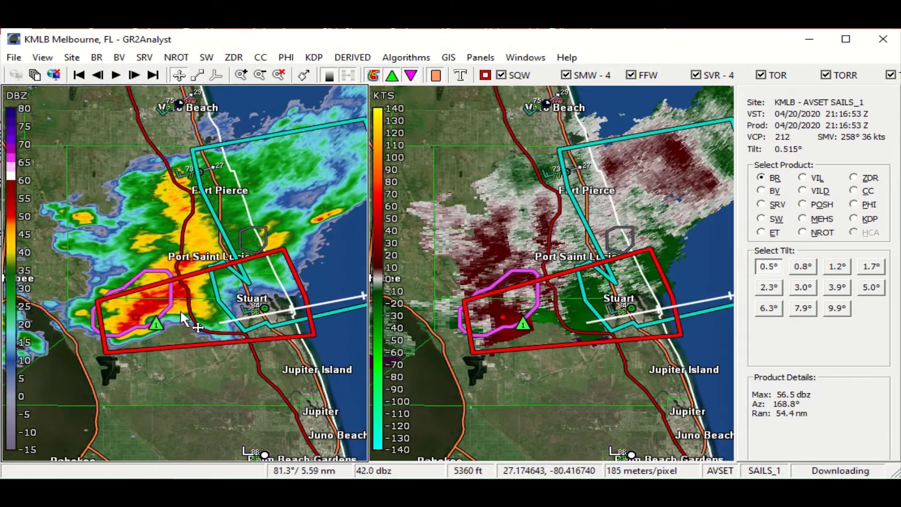
Step: Read the 0.5° storm-relative velocity near the green triangle and relocate the marker to the eastern edge of the outbound area beside it
mouse_move(170, 310)
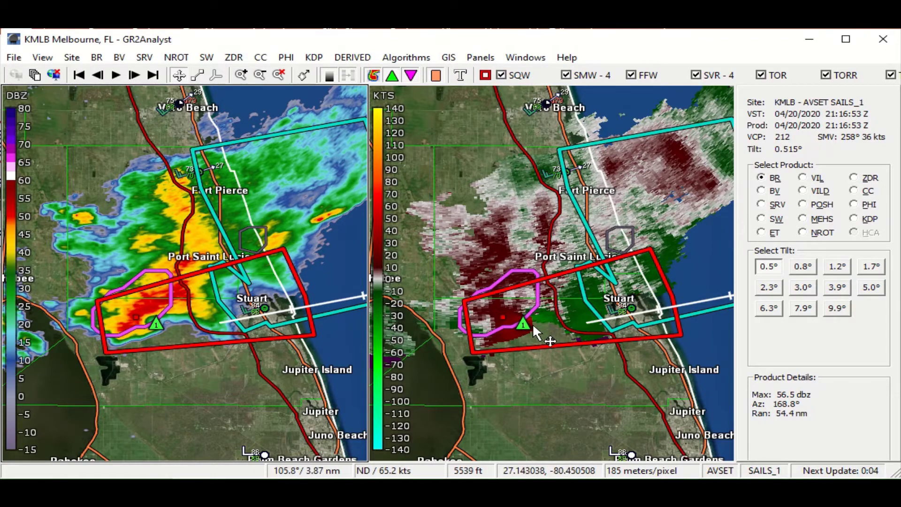
scroll(534, 326, up, 3)
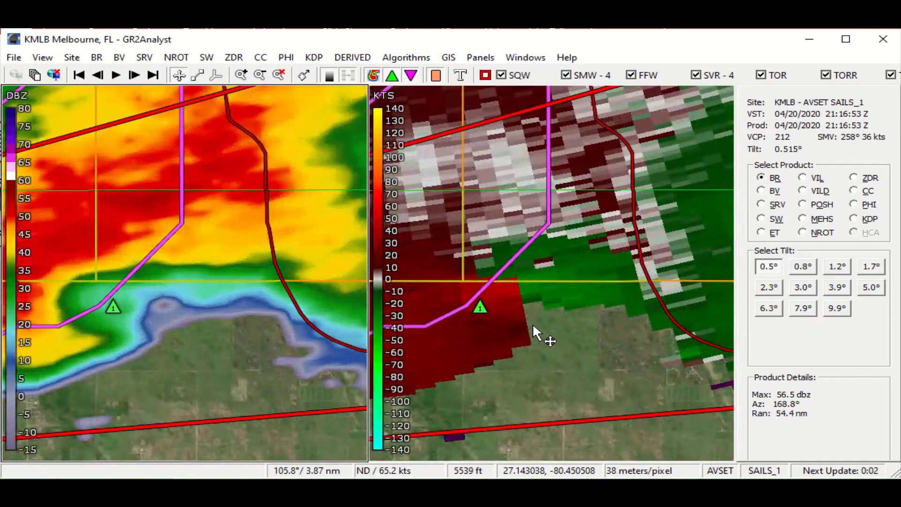
drag(531, 322, 619, 322)
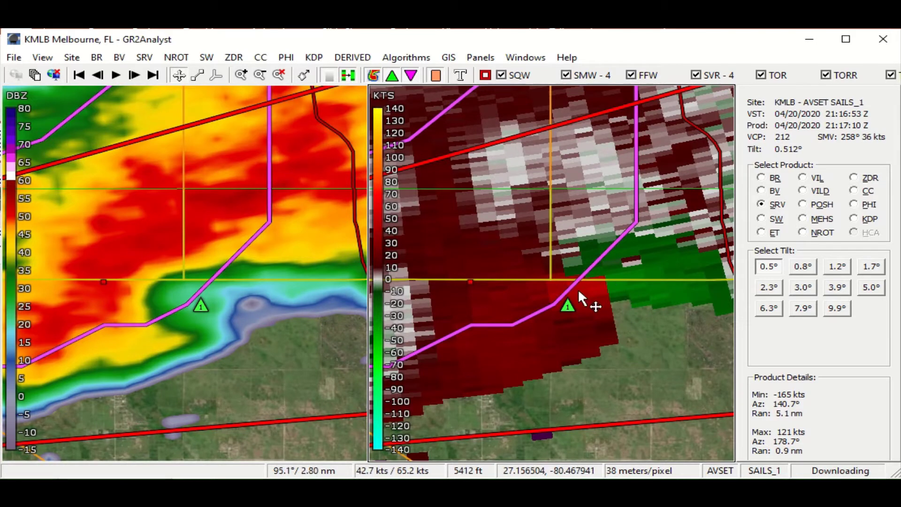
mouse_move(594, 290)
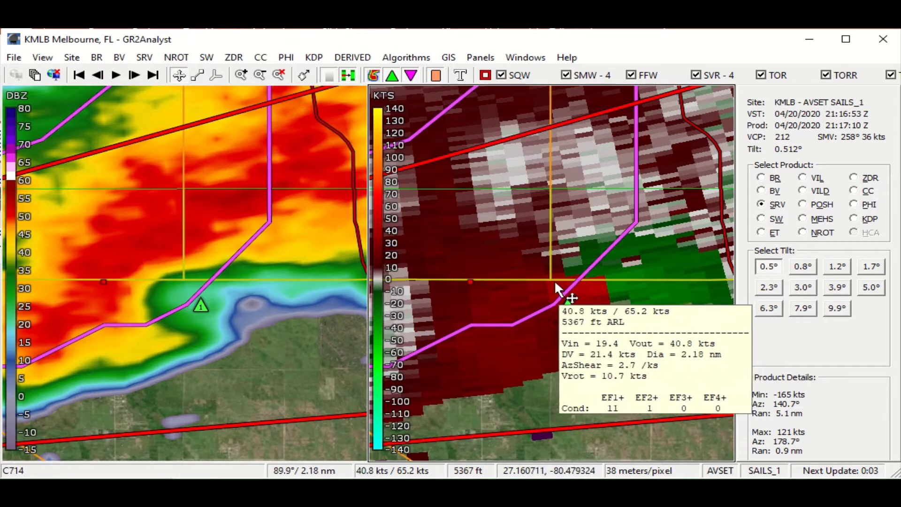
right_click(596, 283)
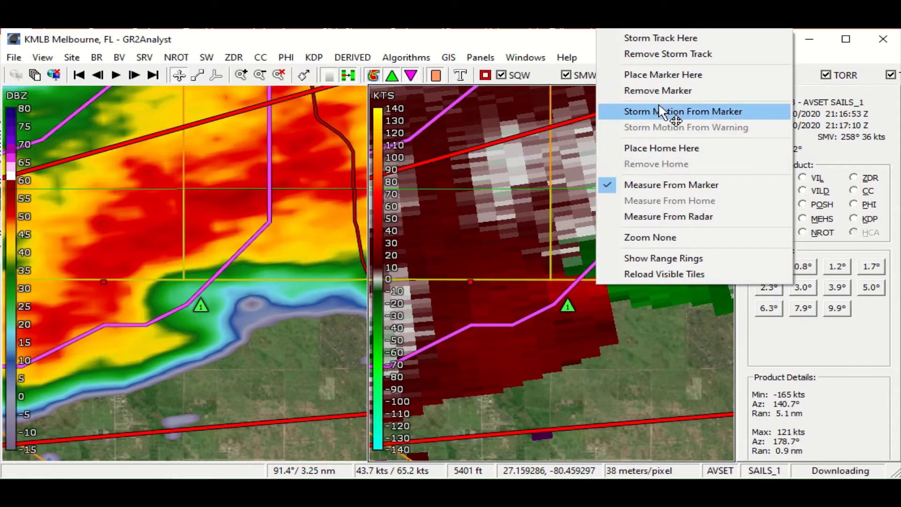
click(676, 75)
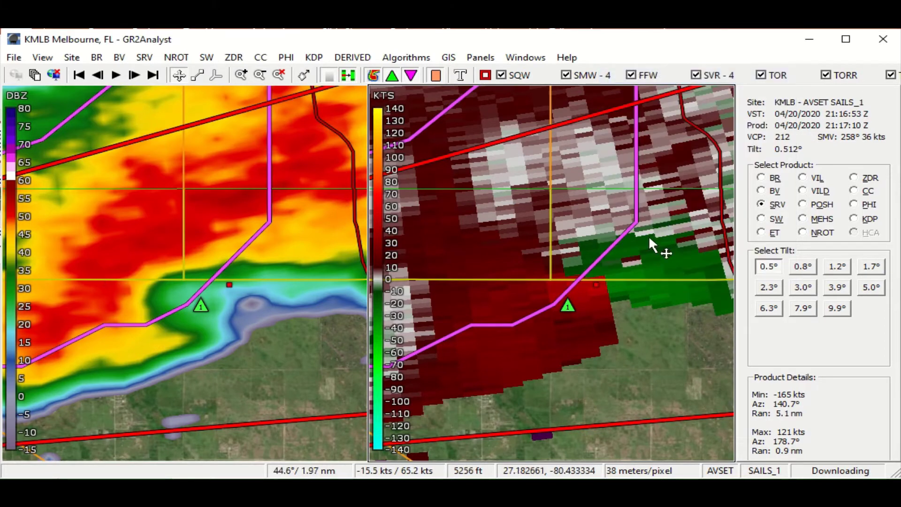
Step: Relocate the marker to the outbound area just northeast of the green triangle and read the rotation across the adjacent inbound gates
right_click(592, 289)
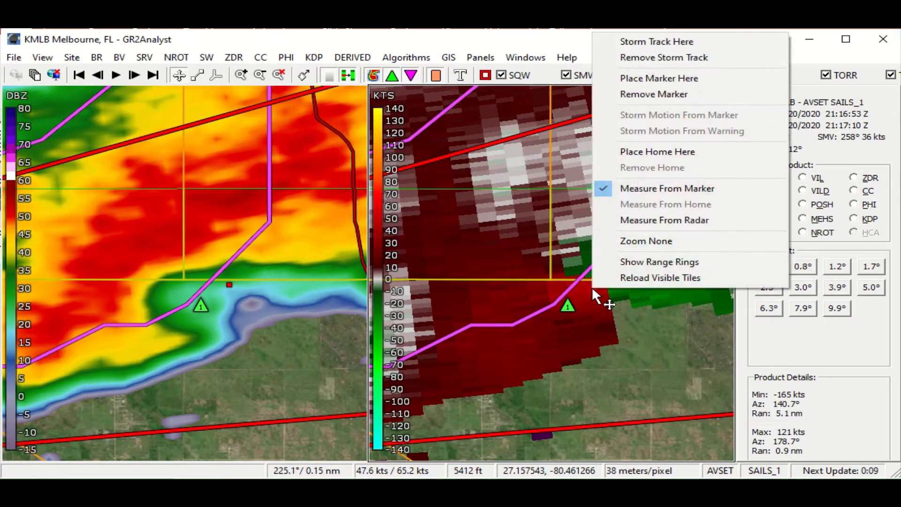
click(657, 79)
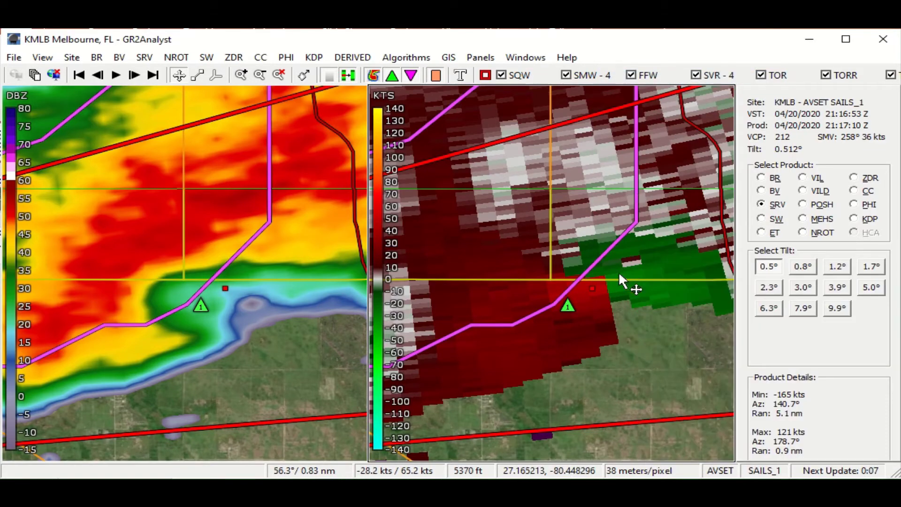
mouse_move(617, 276)
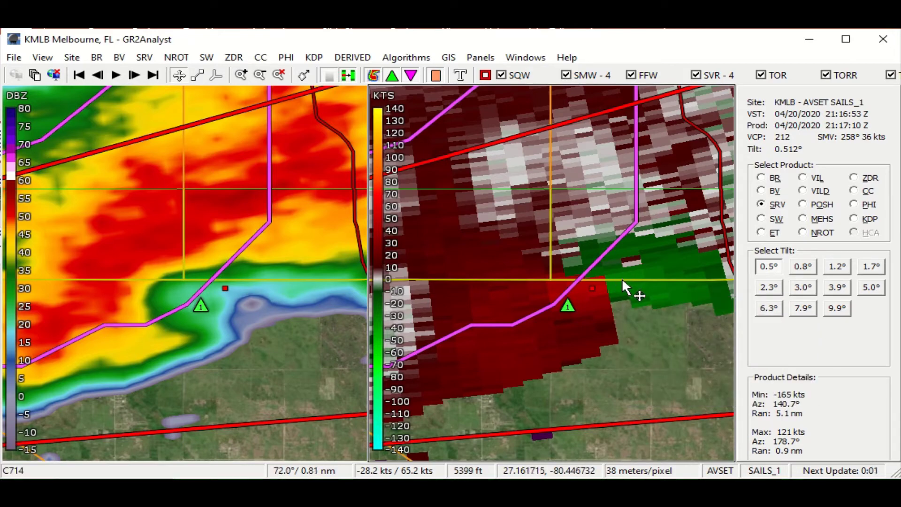
Step: Compare the storm-relative velocity beside the marker at the 0.8°, 1.2° and 1.7° tilts, and return to 0.5°
mouse_move(602, 291)
key(Up)
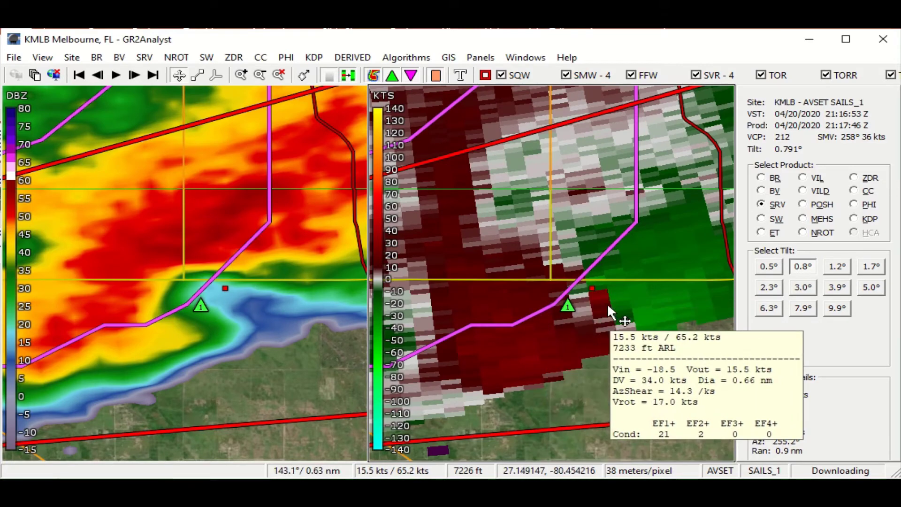
key(Up)
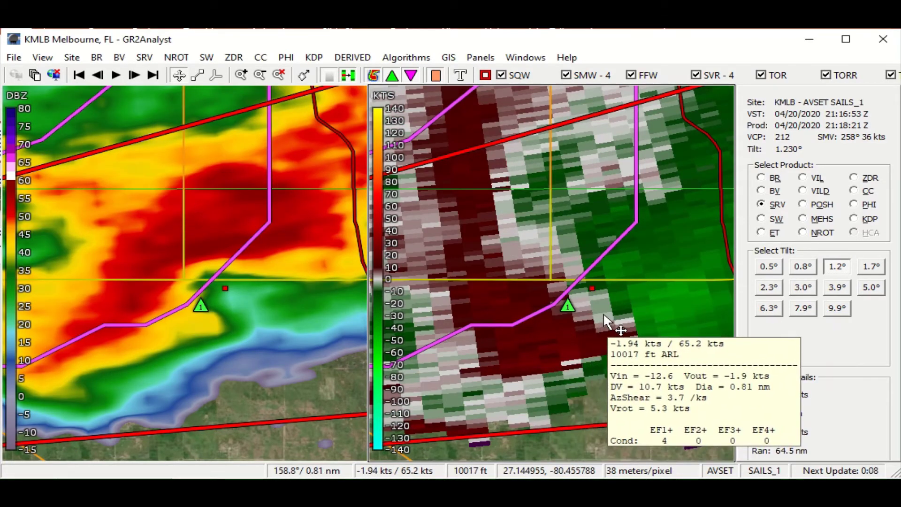
key(Up)
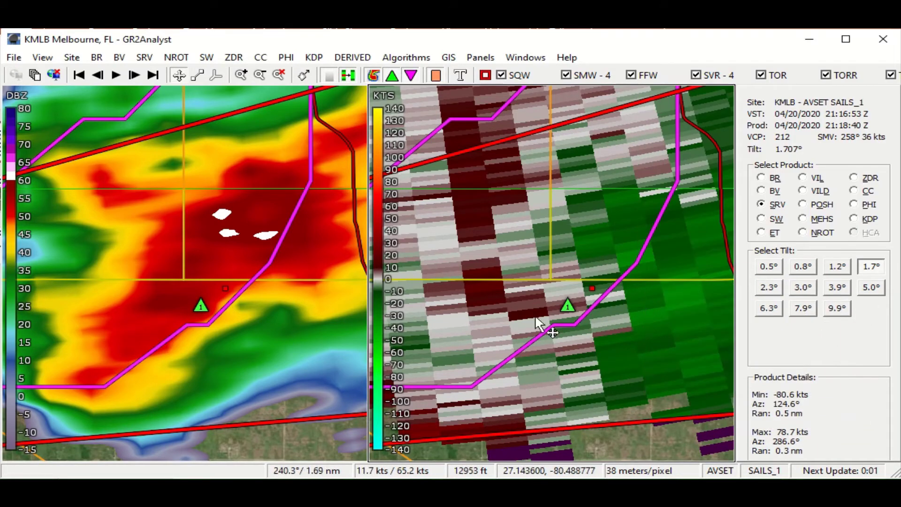
key(Down)
key(Down)
key(Down)
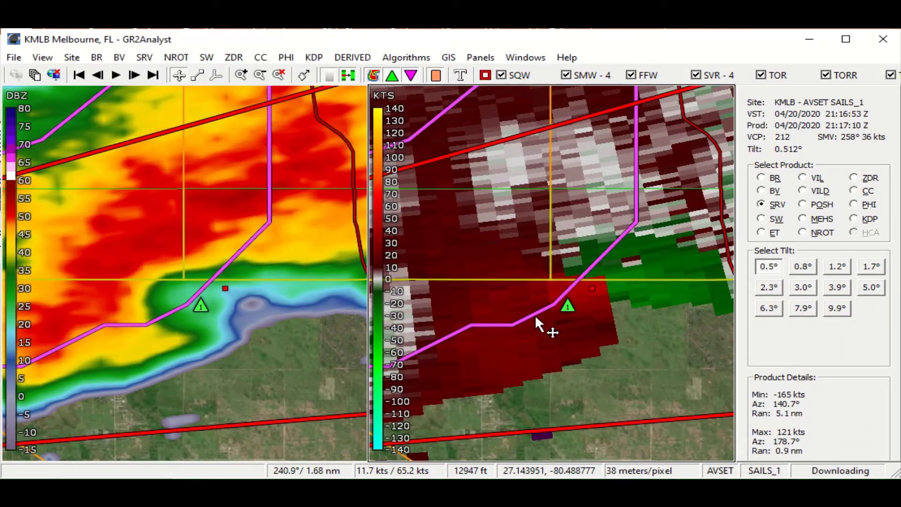
Step: Read the text of the red warning polygon north of Indiantown, and close the warning text
mouse_move(179, 306)
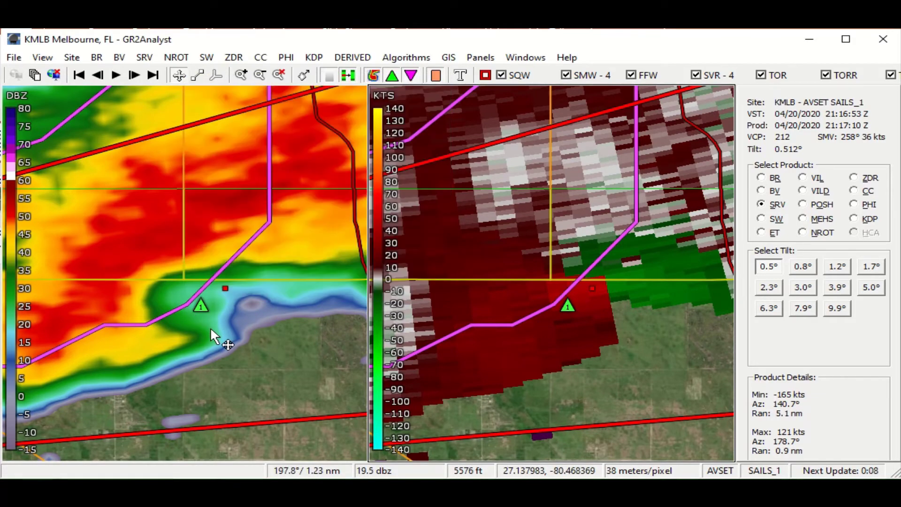
scroll(211, 331, down, 3)
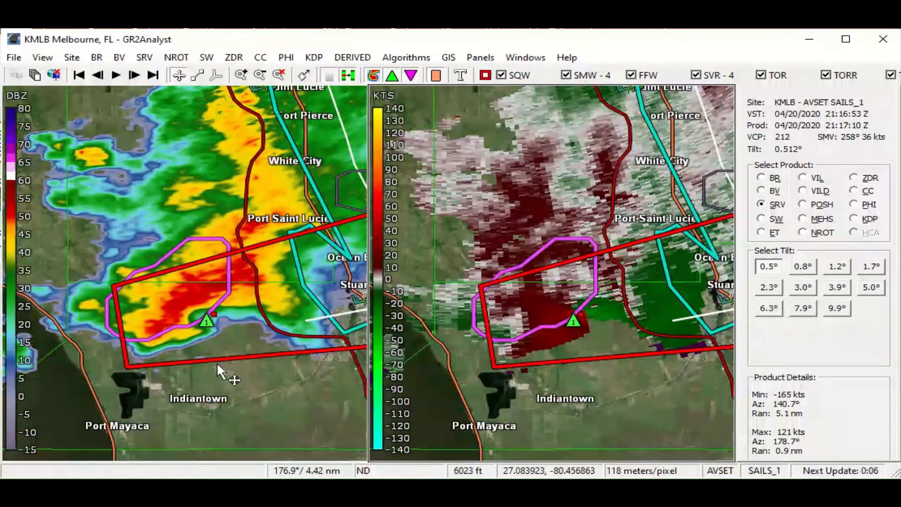
click(218, 359)
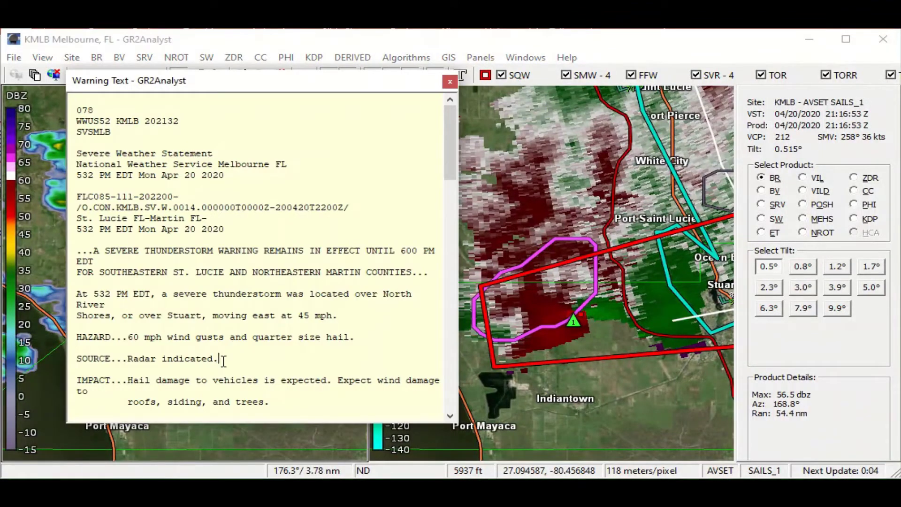
click(249, 435)
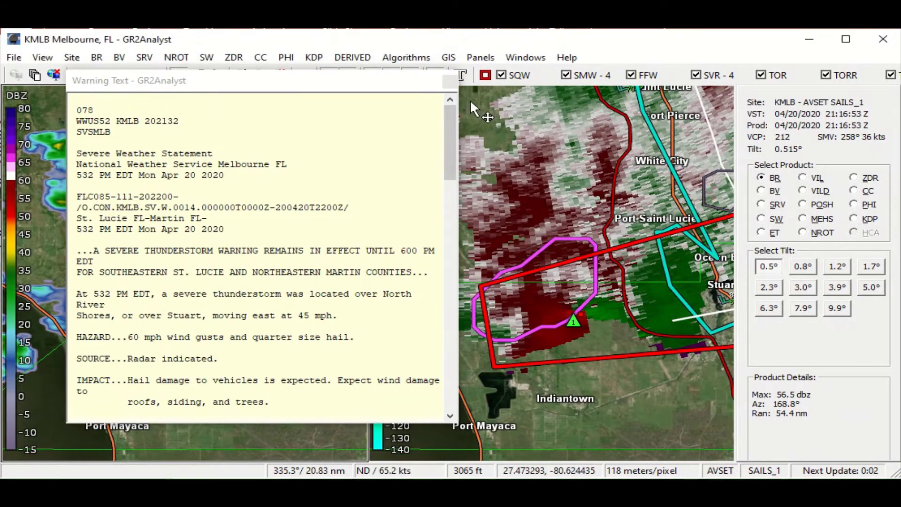
click(450, 83)
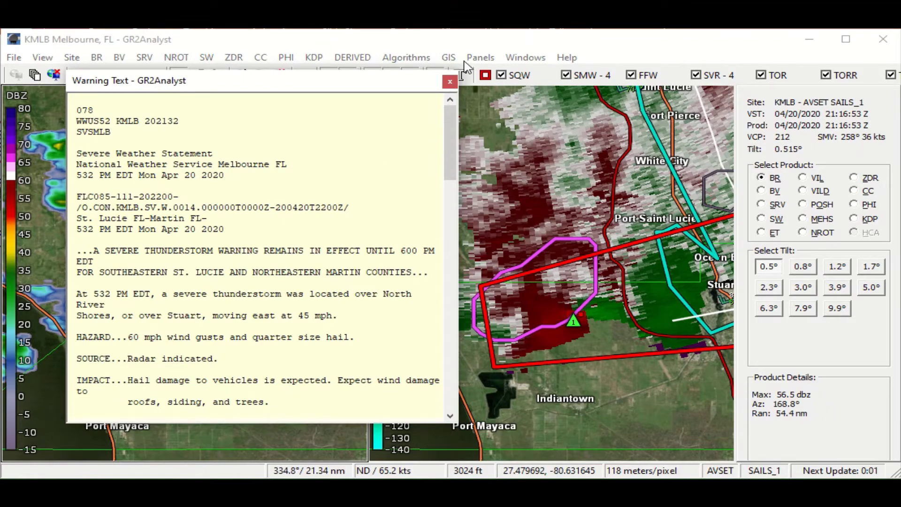
click(449, 82)
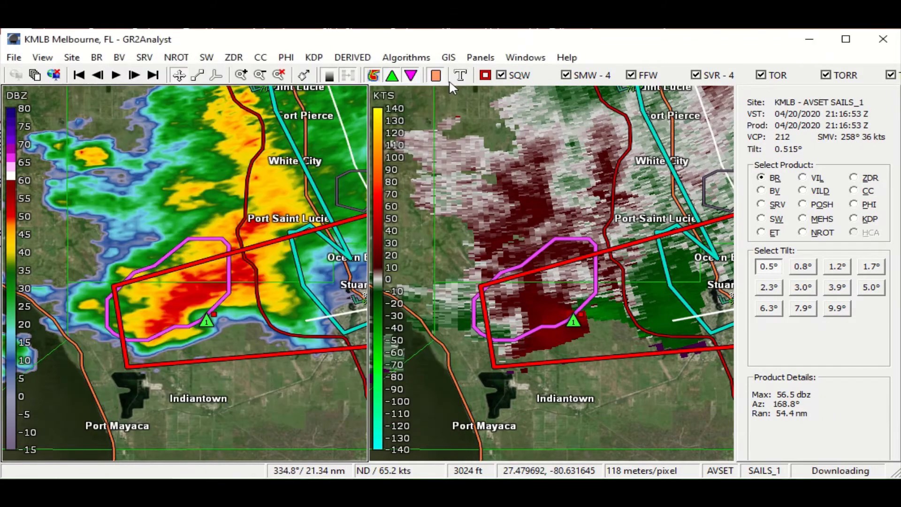
Step: Set the storm motion from the red warning polygon north of Indiantown and bring Stuart into view at 118 meters/pixel
right_click(233, 364)
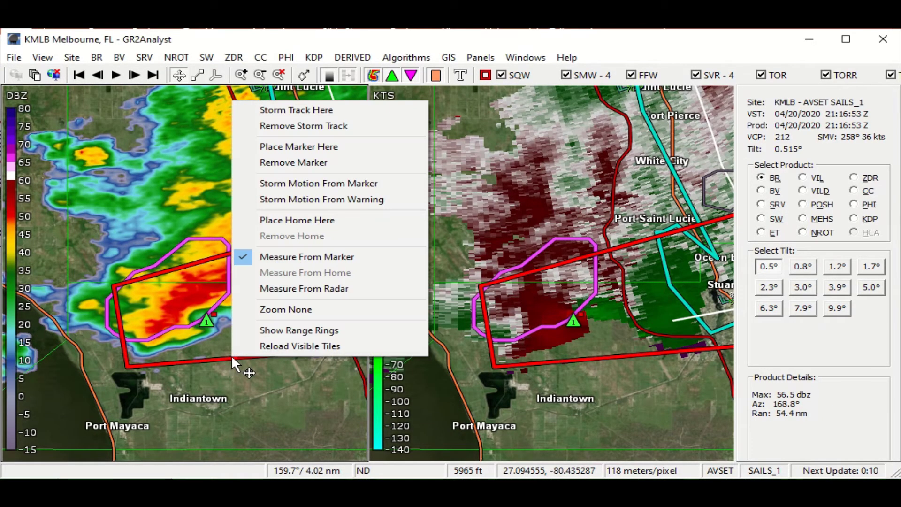
click(294, 199)
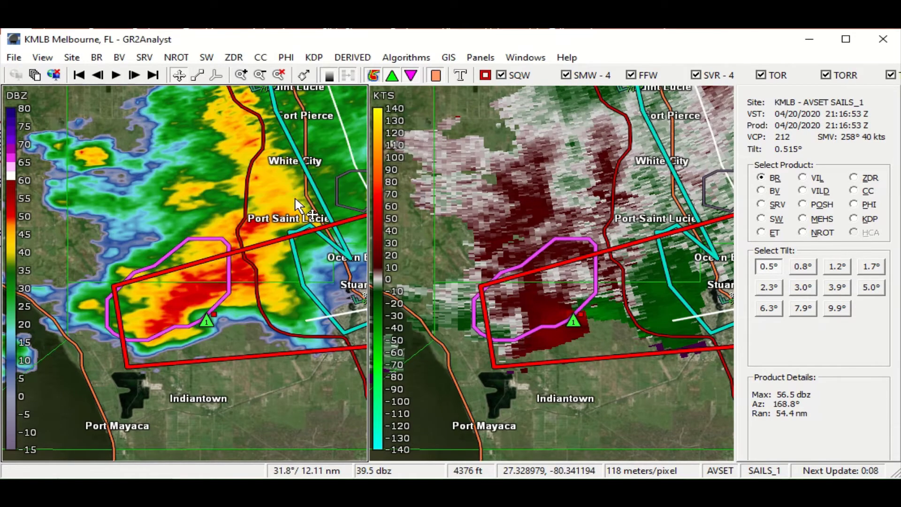
drag(224, 329, 168, 337)
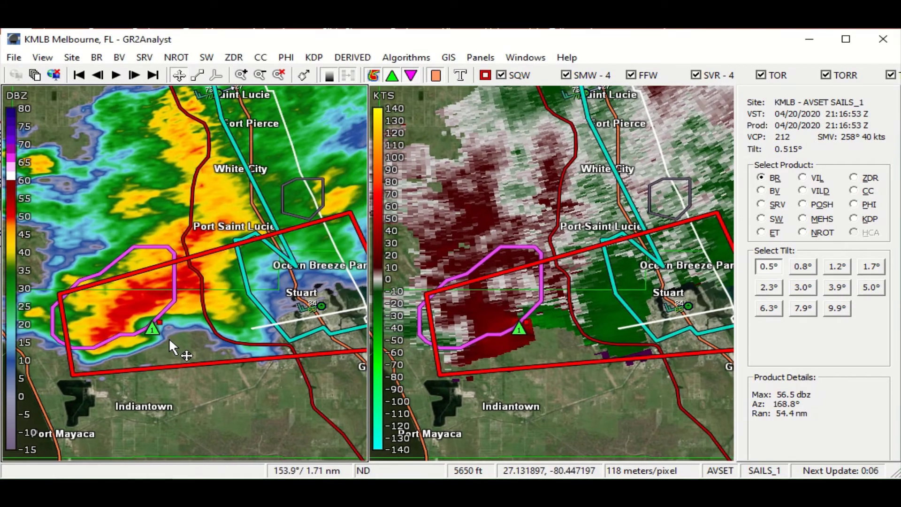
drag(211, 291, 181, 292)
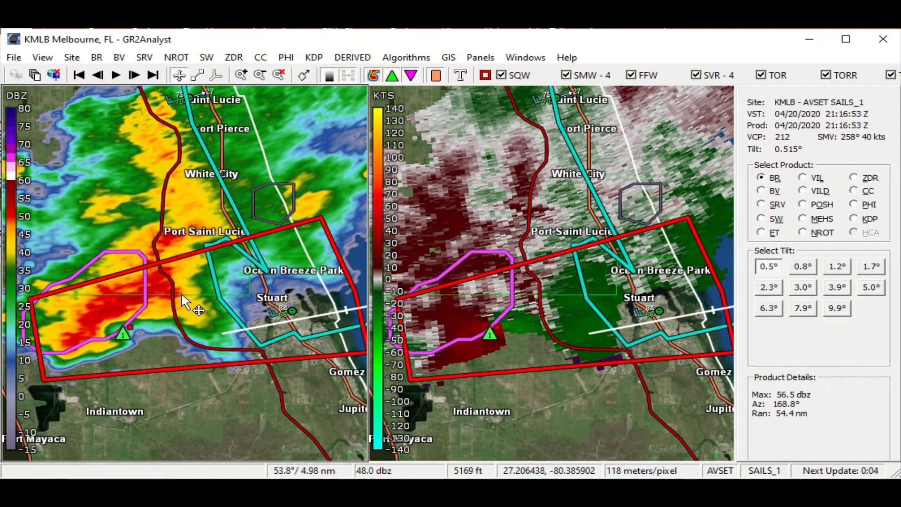
mouse_move(146, 296)
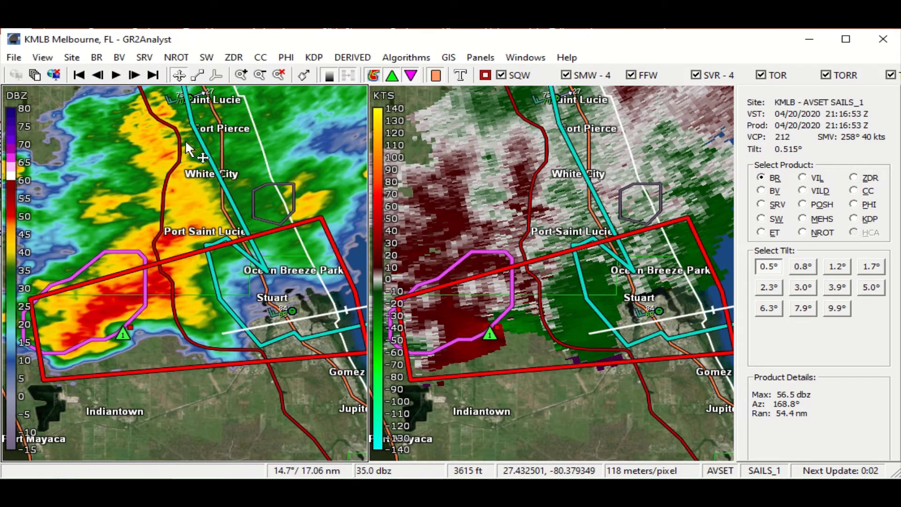
Step: Advance to the 21:18:57 Z low-level scan and place the marker on the inbound gate at the couplet's edge at 15 meters/pixel
click(135, 75)
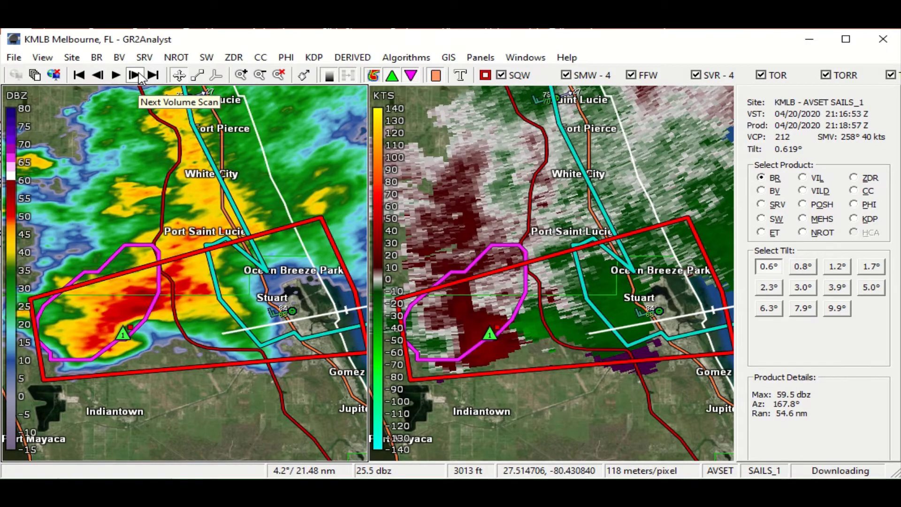
mouse_move(511, 330)
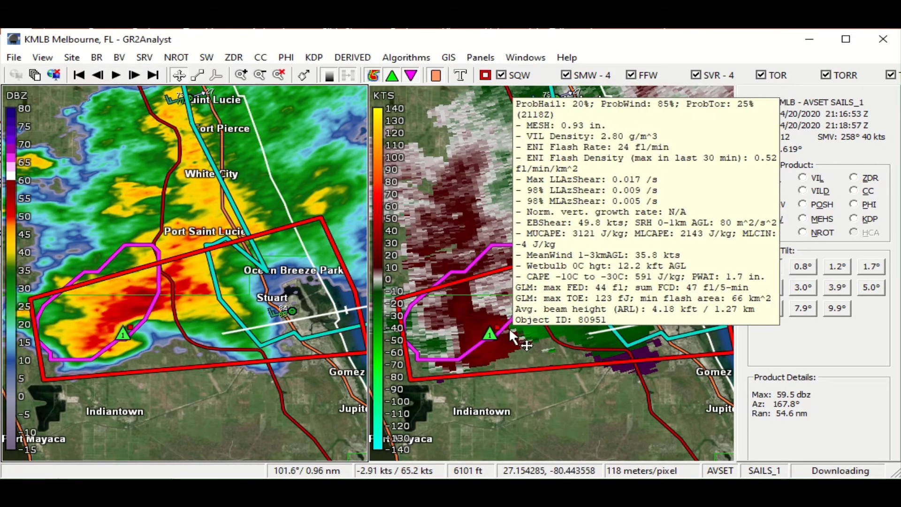
scroll(513, 331, up, 3)
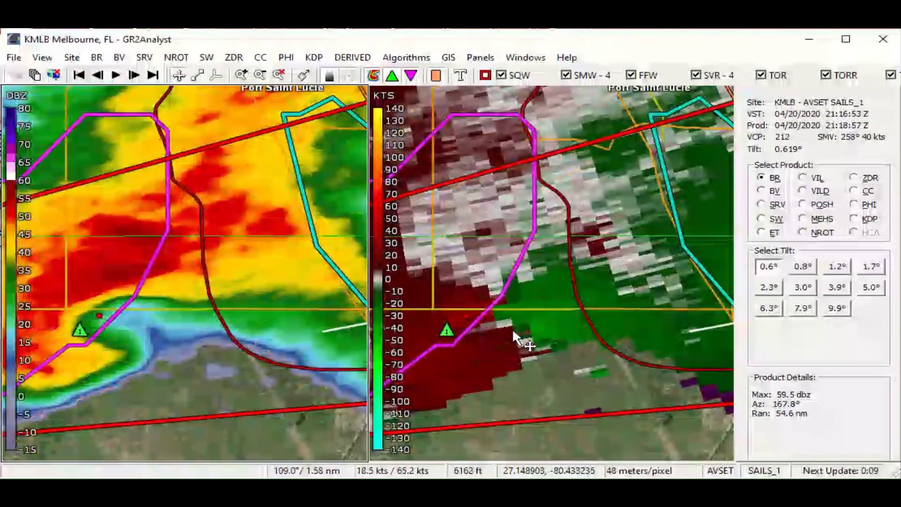
scroll(513, 332, up, 3)
scroll(513, 331, down, 3)
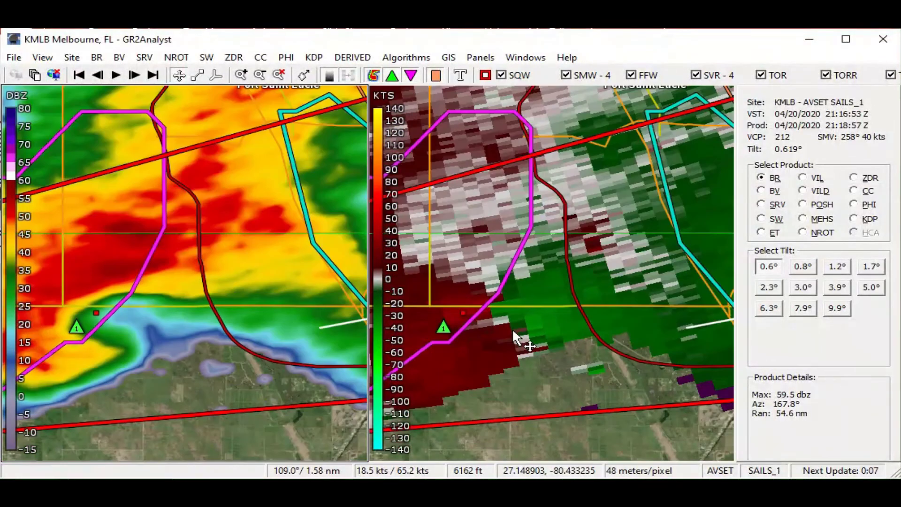
scroll(513, 331, up, 2)
drag(416, 313, 499, 324)
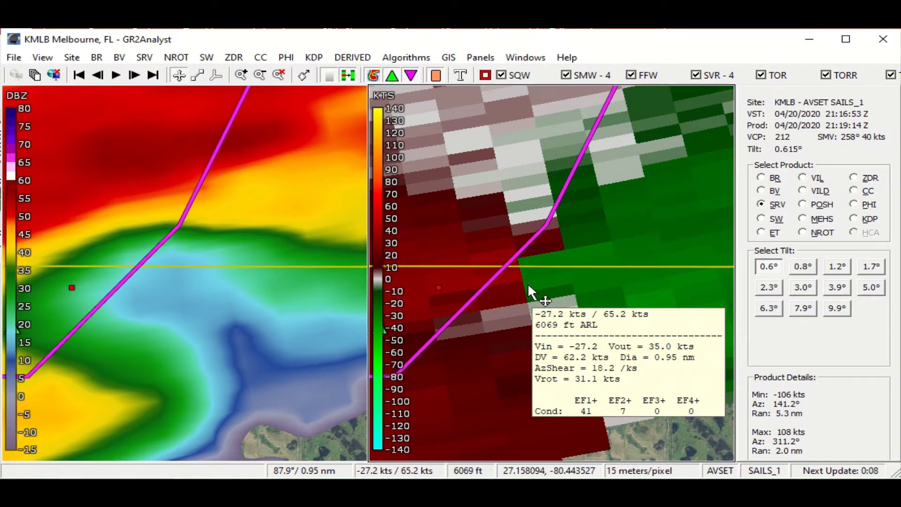
right_click(529, 286)
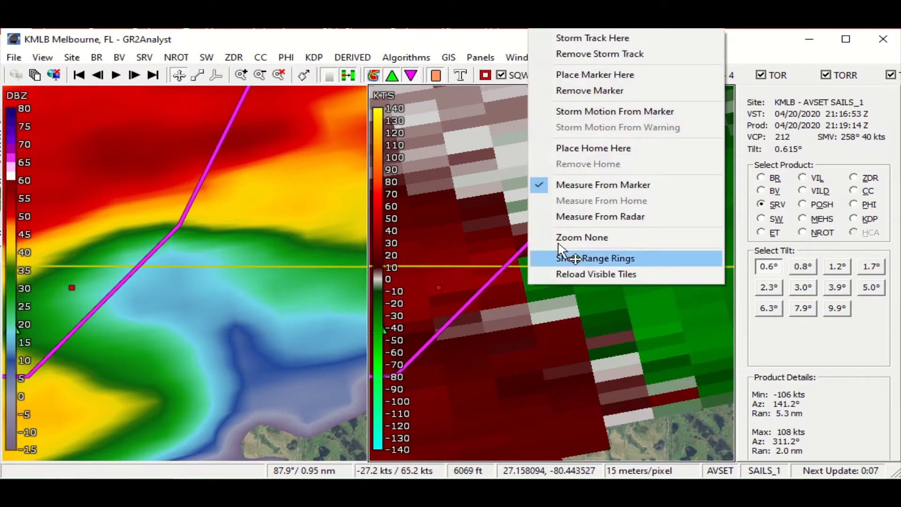
click(593, 74)
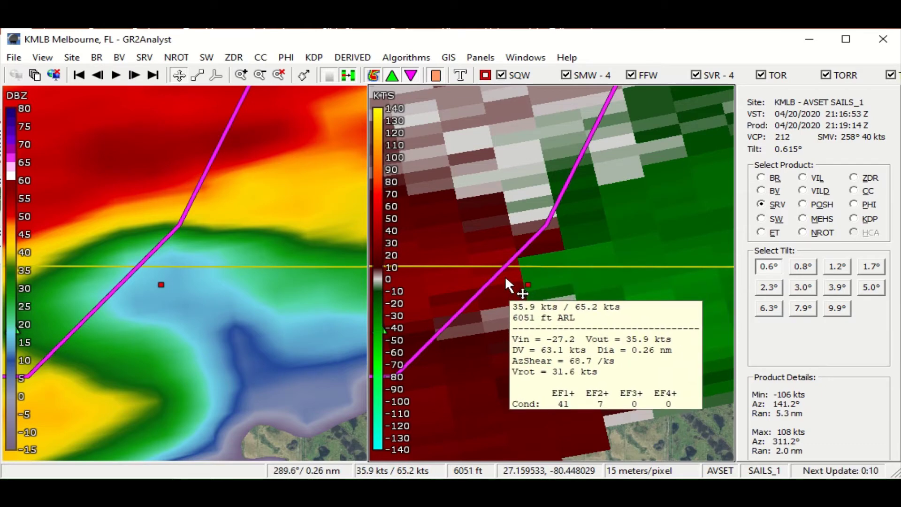
Step: Show the storm from Indiantown to Stuart at 94 meters/pixel and advance to the 21:21:30 Z volume scan
scroll(506, 279, down, 4)
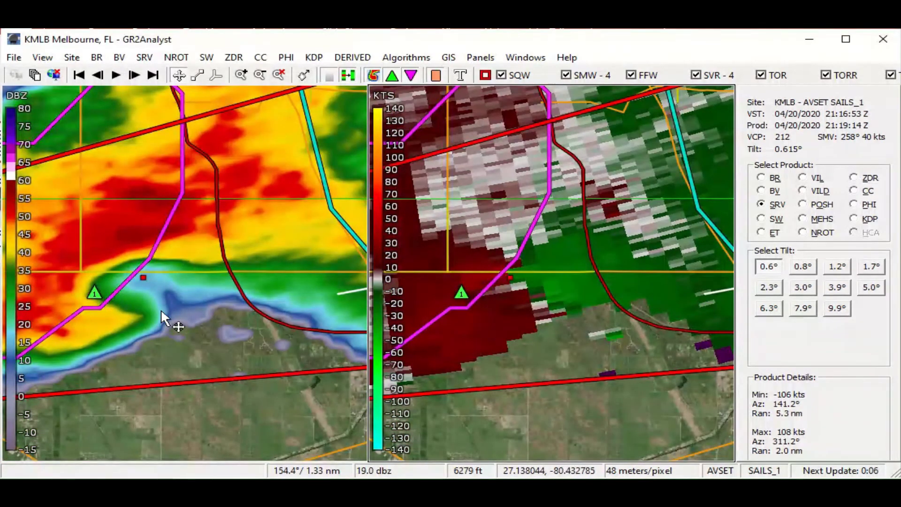
scroll(202, 326, down, 3)
scroll(201, 327, up, 2)
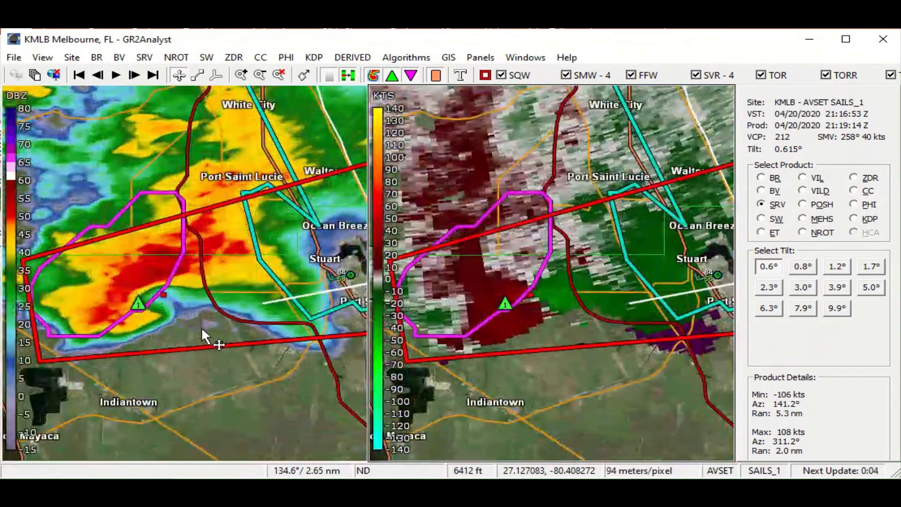
mouse_move(346, 282)
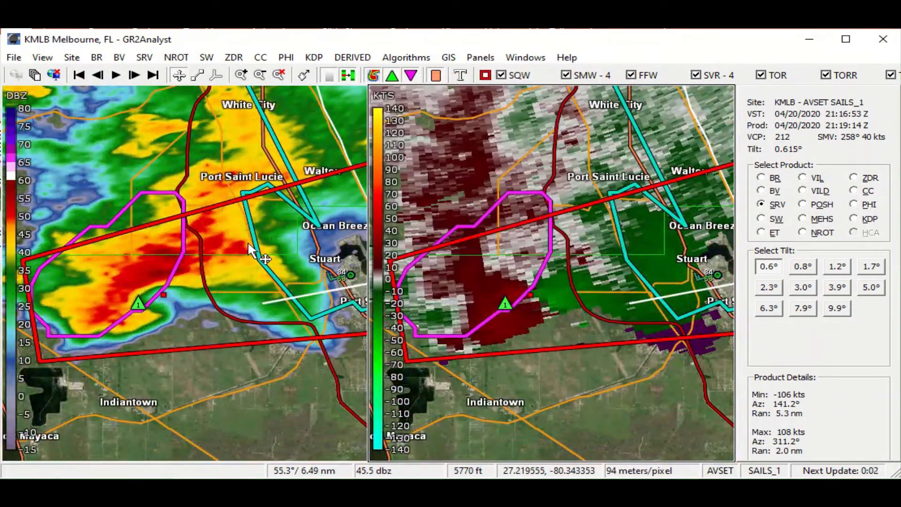
click(134, 75)
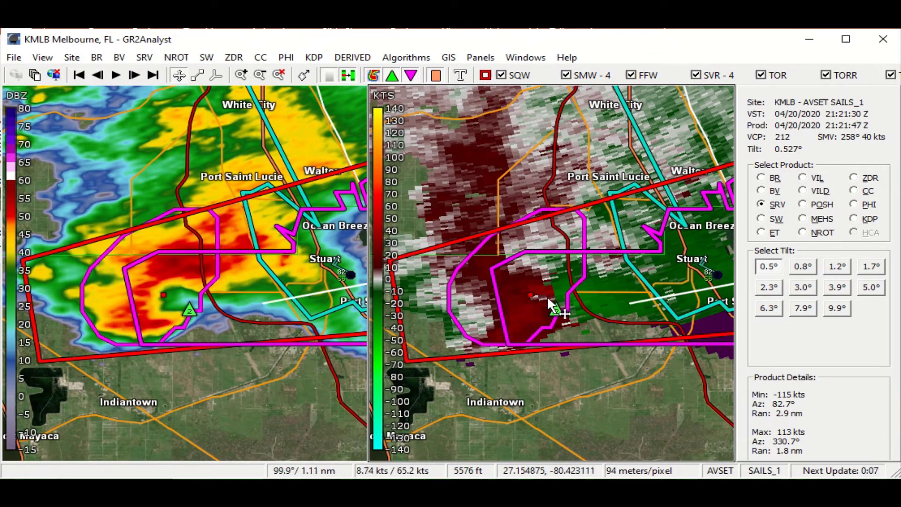
Step: Display NROT beside the reflectivity, check the rotation near the green triangle from 0.5° up to 2.3°, and return to 0.5°
click(803, 233)
mouse_move(555, 288)
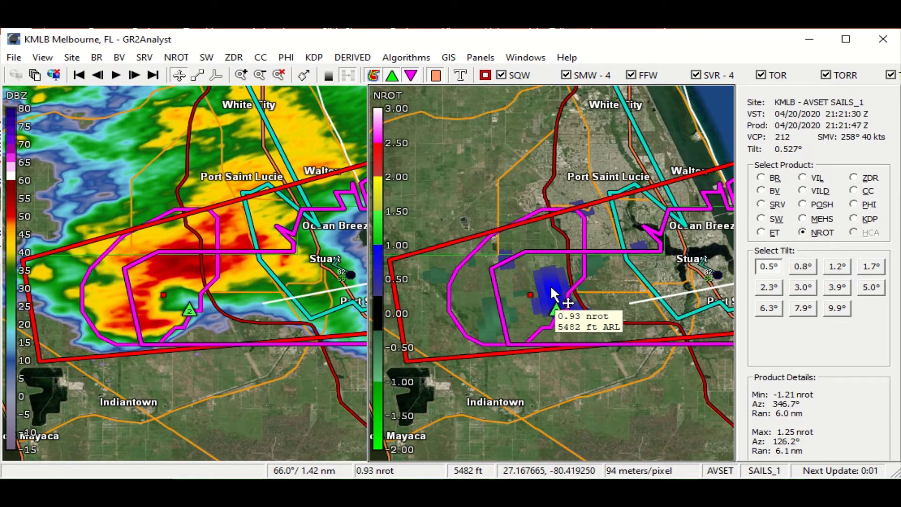
key(Up)
key(Up)
key(Up)
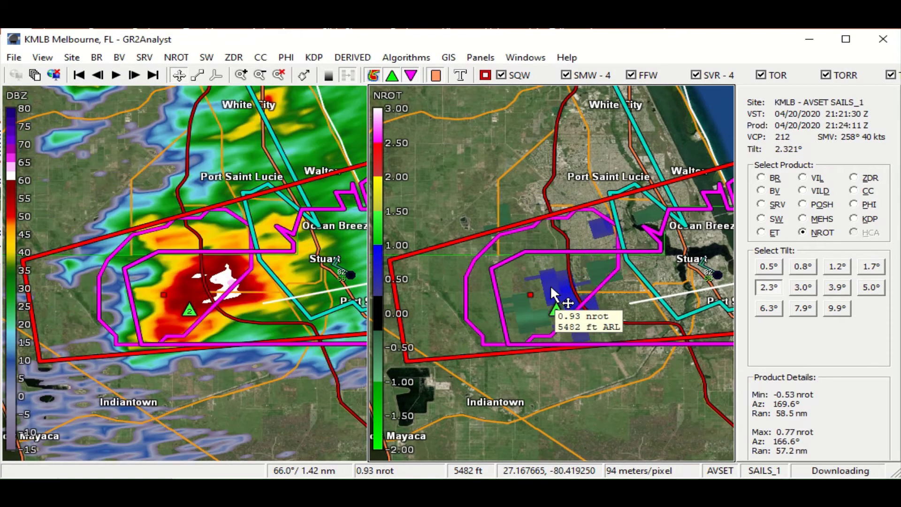
key(Down)
key(Down)
key(Down)
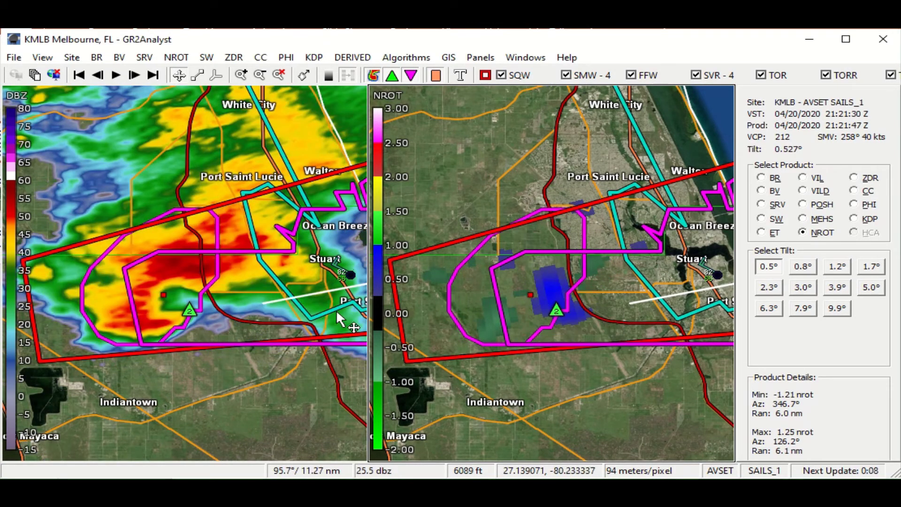
Step: Bring the coast from Stuart to Jupiter into view and advance to the 0.6° scan produced at 21:23:34 Z
drag(332, 321, 242, 341)
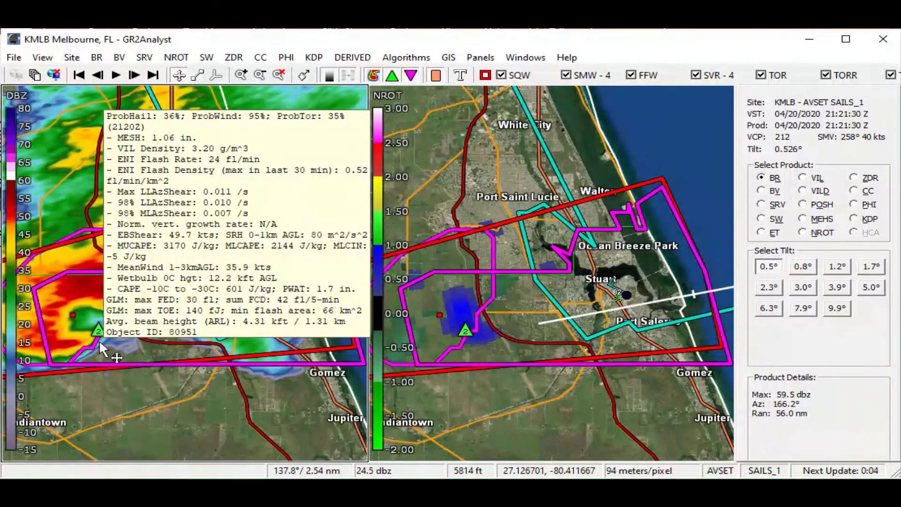
click(134, 75)
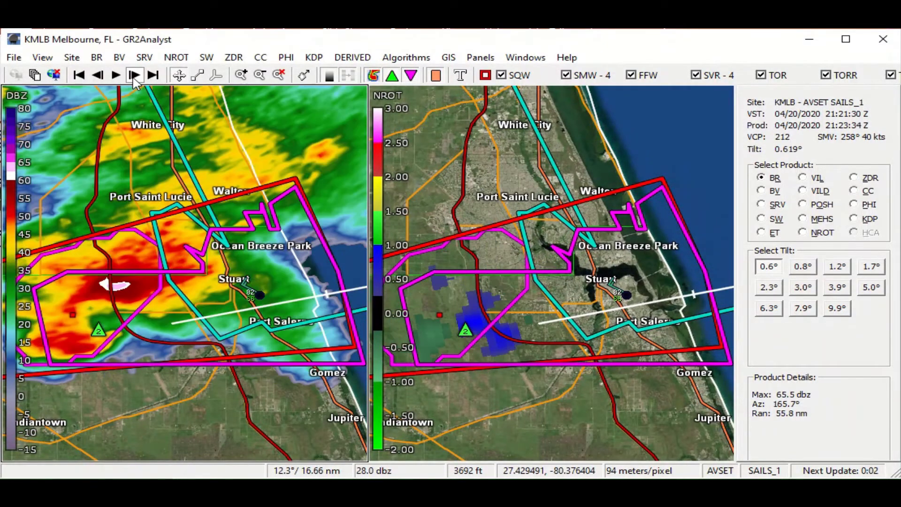
mouse_move(470, 317)
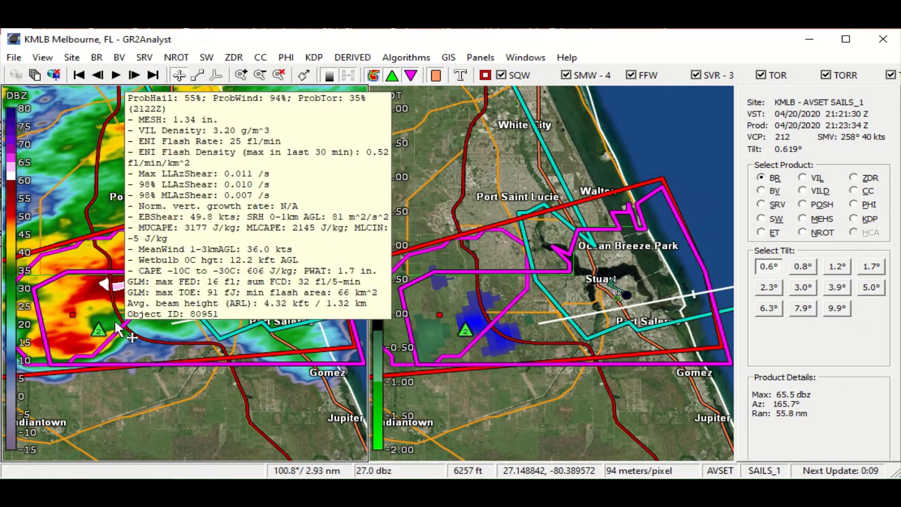
Step: Check the ProbSevere readout for the storm southwest of Port Saint Lucie and advance to the 0.5° scan produced at 21:26:07 Z
drag(126, 292, 166, 269)
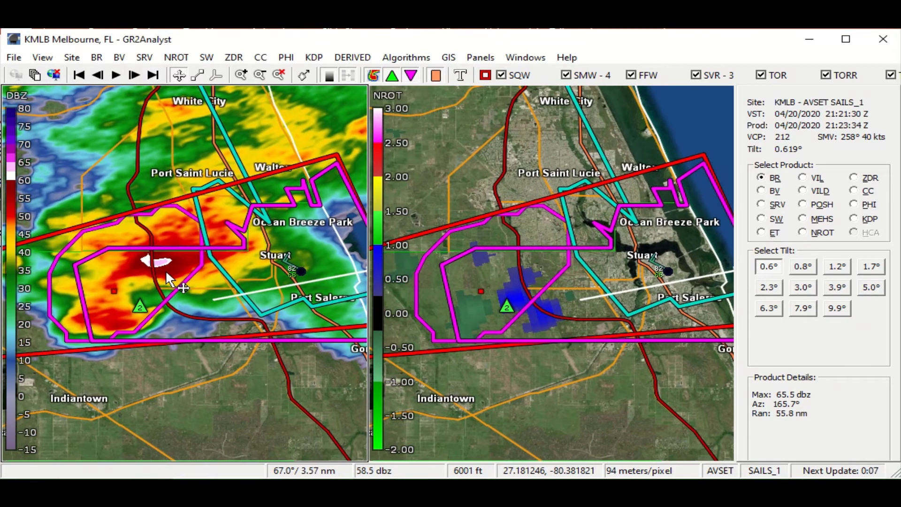
mouse_move(155, 216)
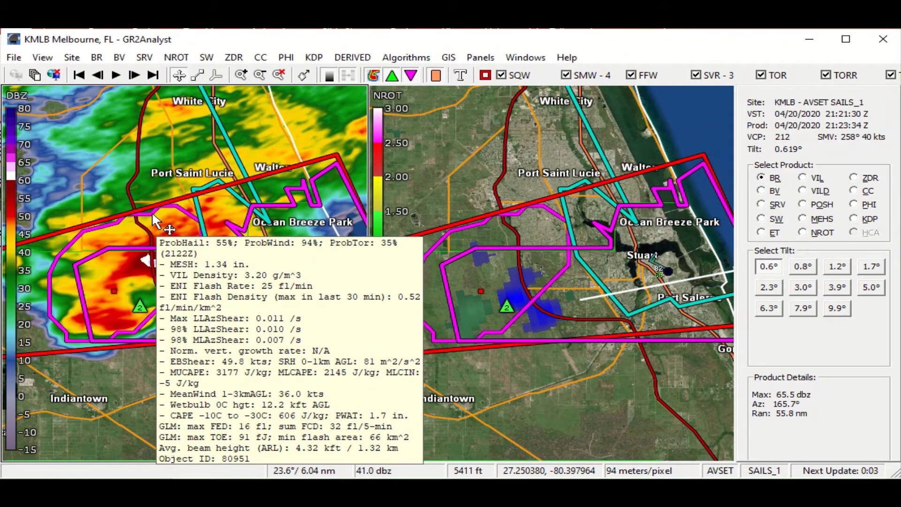
click(134, 75)
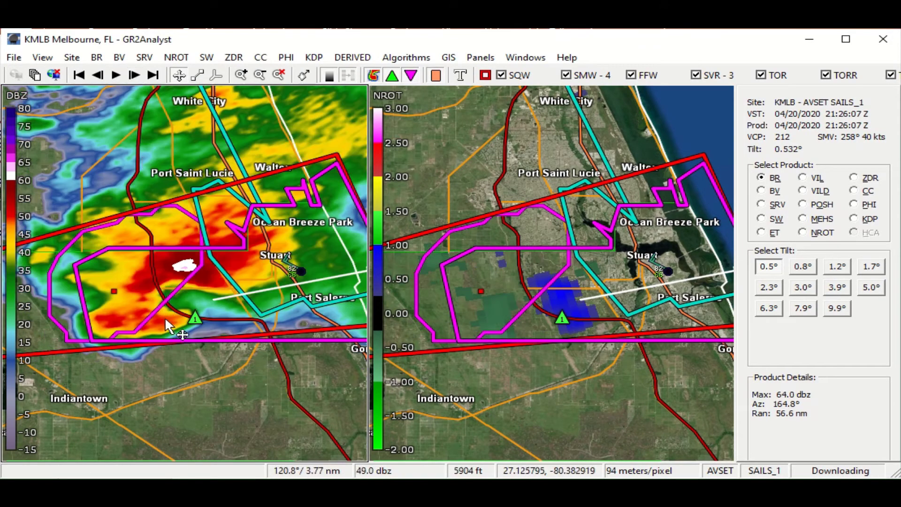
drag(165, 316, 137, 342)
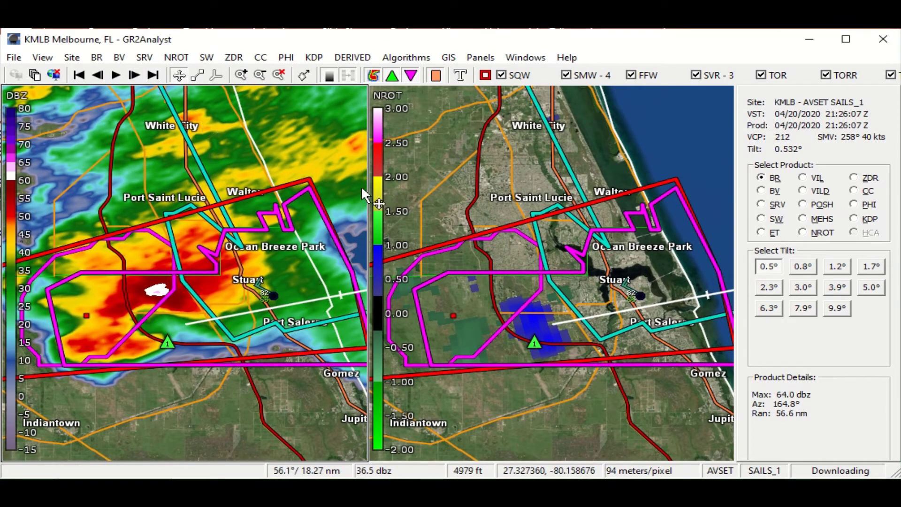
Step: Make the NROT view active, advance to the 21:30:50 Z volume scan, and step back to the 0.6° NROT scan produced at 21:28:33 Z
click(471, 257)
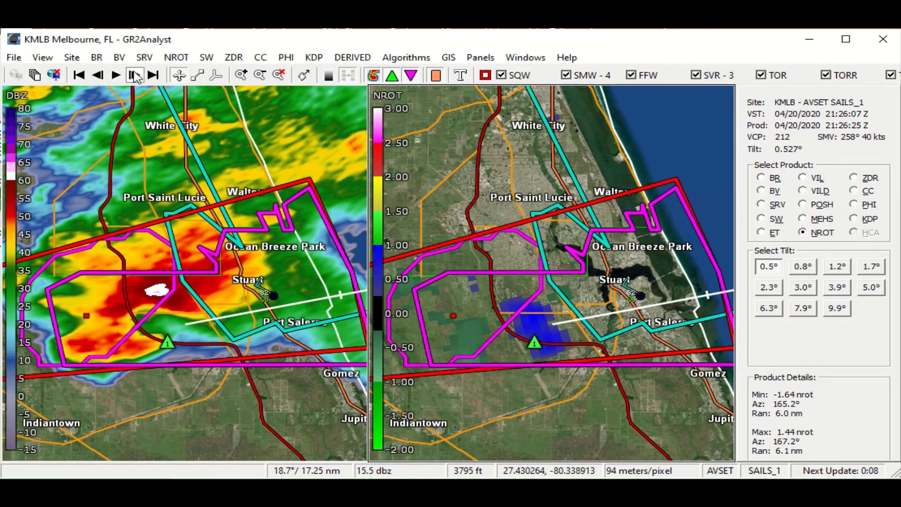
click(135, 76)
click(135, 77)
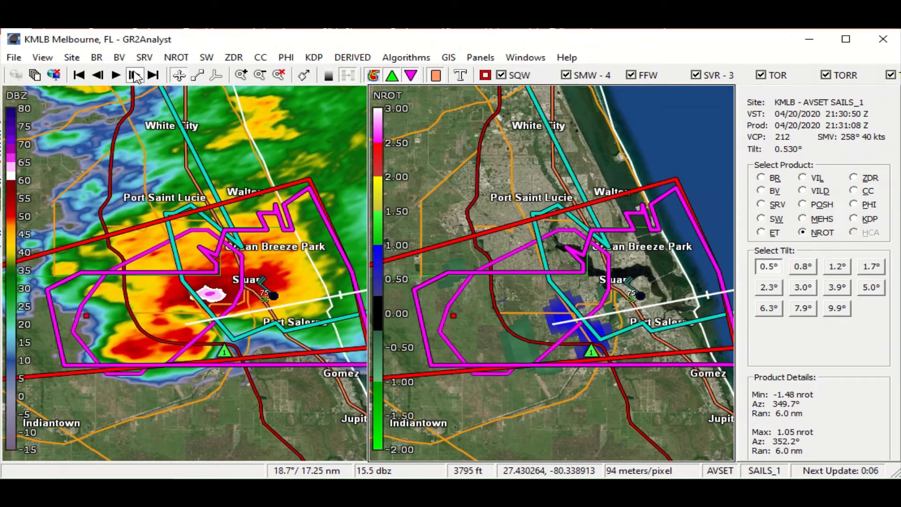
click(97, 75)
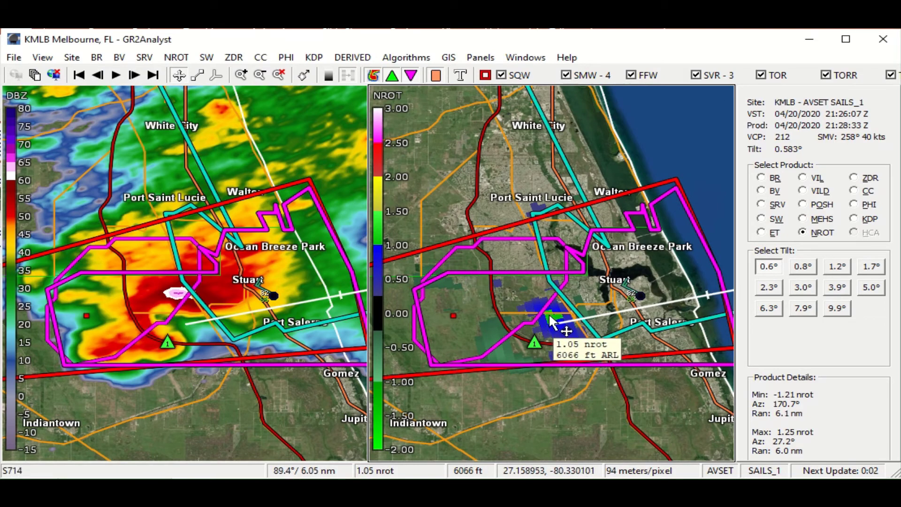
Step: Compare the rotation maximum southwest of Stuart on the NROT tilts above 0.6°, including 0.8°, and return to 0.6°
key(Up)
key(Up)
key(Up)
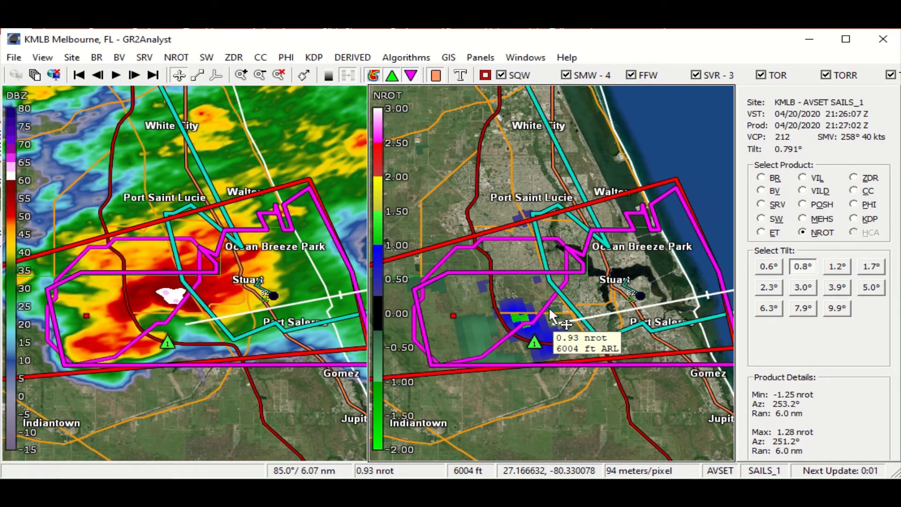
key(Down)
key(Down)
key(Down)
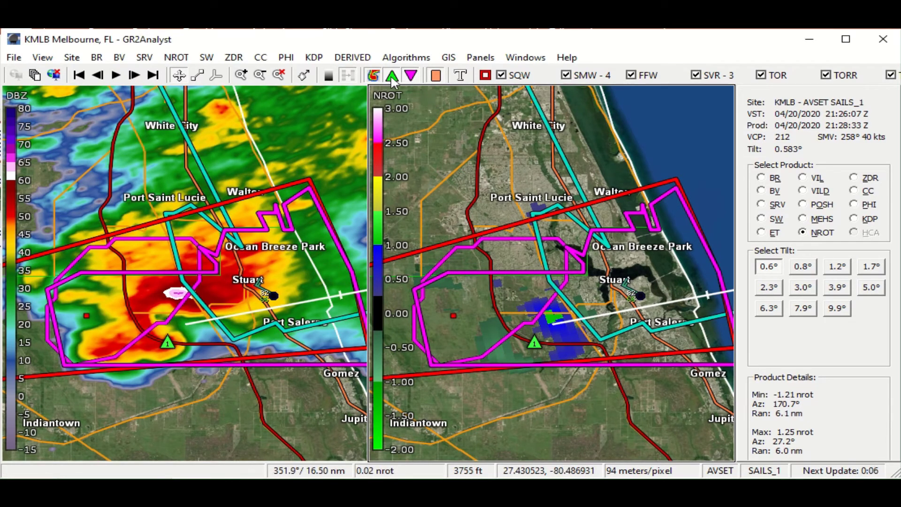
Step: Check the reflectivity core west of Stuart and open the 21:26:07 Z storm volume in the Volume Explorer
click(175, 335)
drag(175, 335, 161, 337)
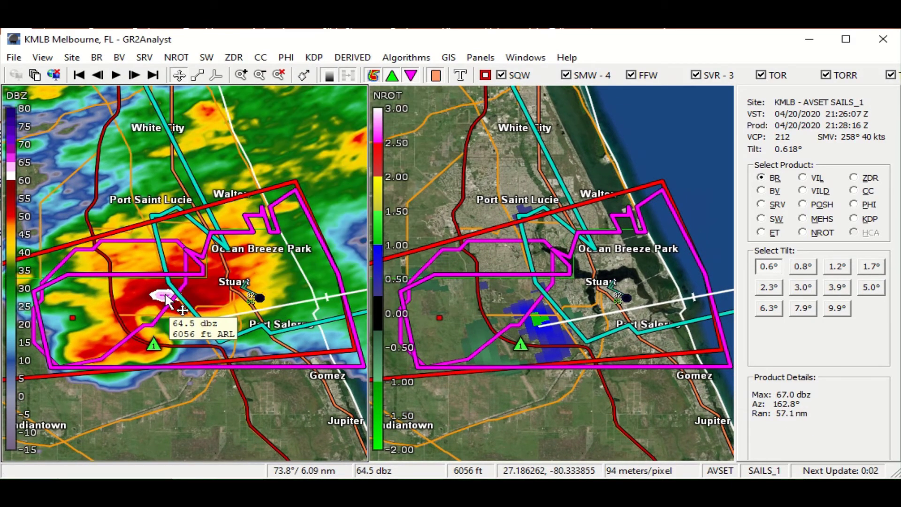
mouse_move(169, 304)
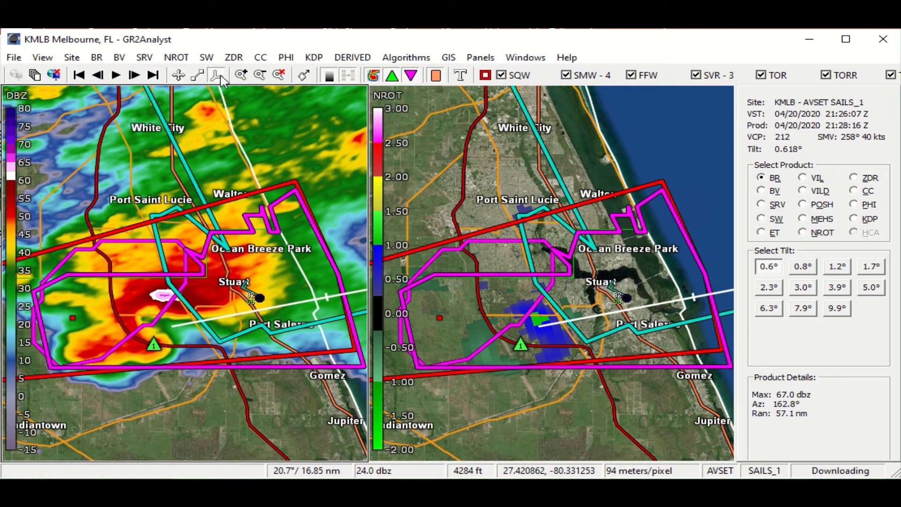
click(216, 75)
drag(191, 279, 203, 405)
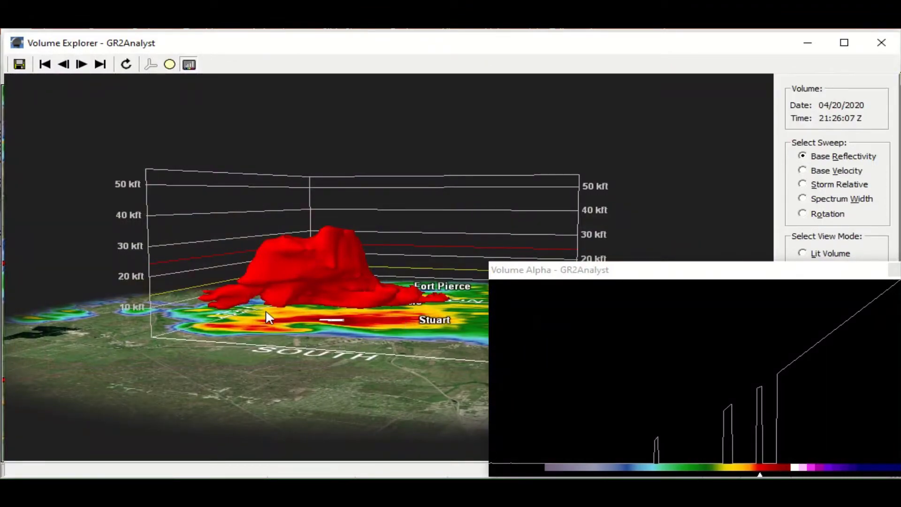
Step: Examine the storm's 3D base reflectivity structure up close from the south and at a rotated angle, and close the Volume Explorer
drag(268, 318, 328, 295)
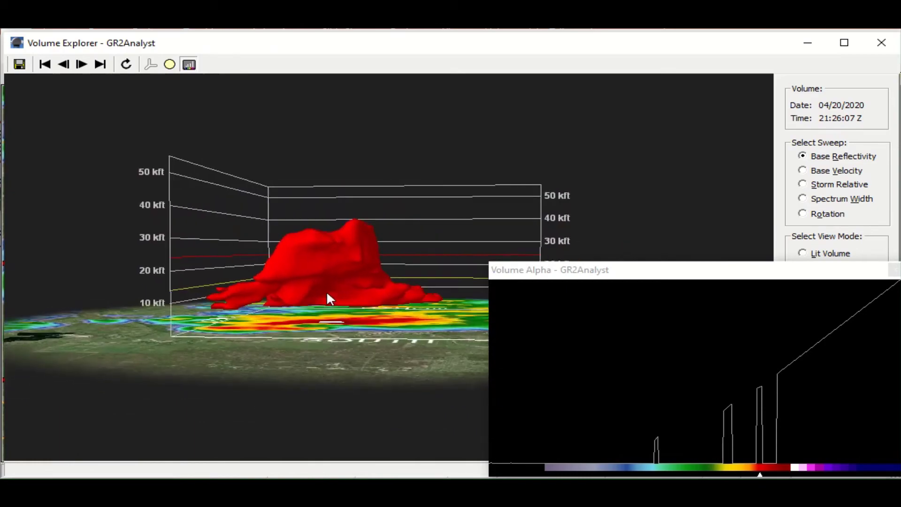
scroll(327, 294, up, 5)
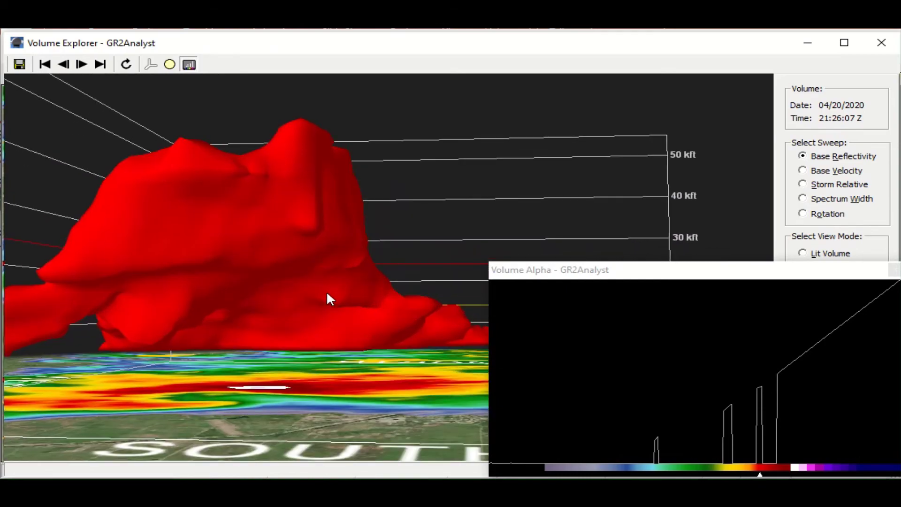
drag(210, 306, 123, 347)
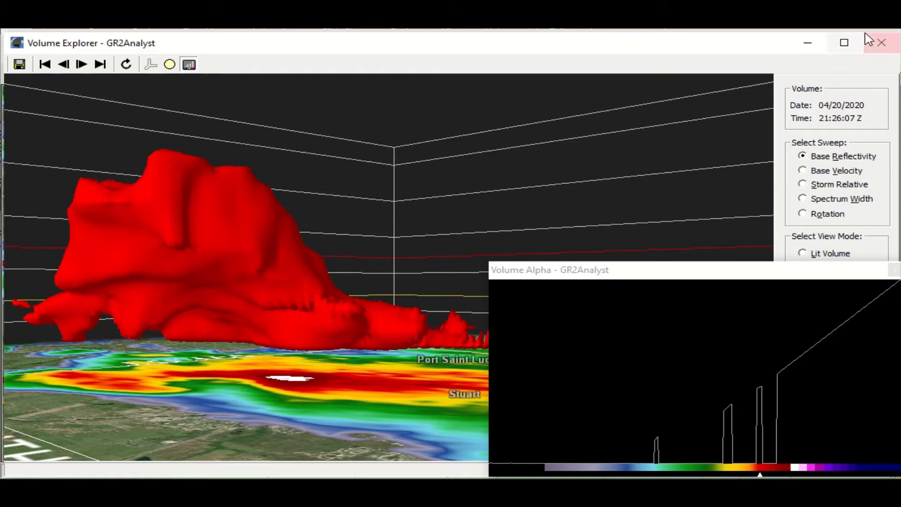
click(882, 43)
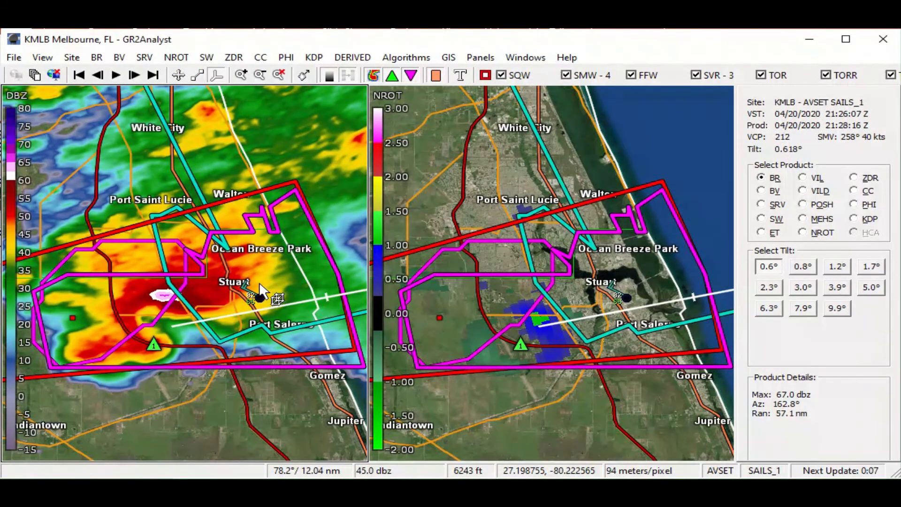
Step: Advance to the 21:30:50 Z volume scan, check the ProbSevere readout near Stuart, and restore panning mode with the coast in view
click(134, 75)
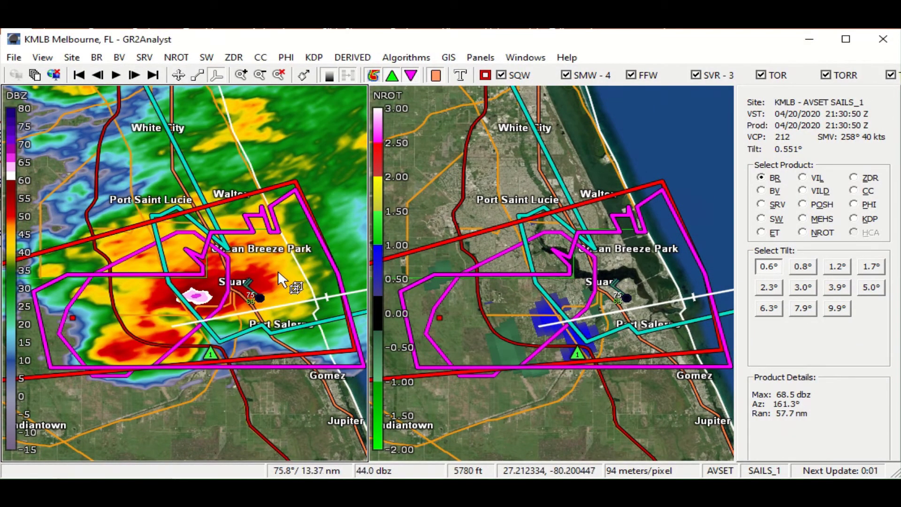
drag(277, 271, 228, 281)
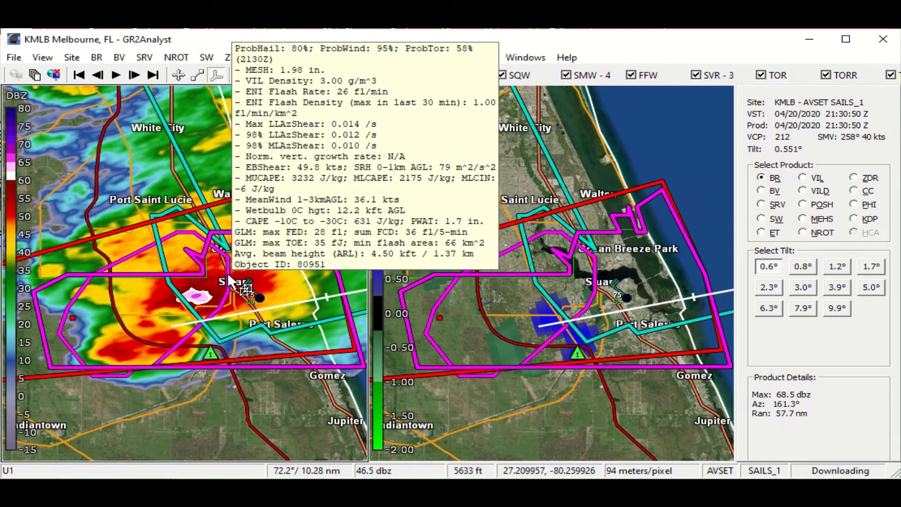
click(179, 76)
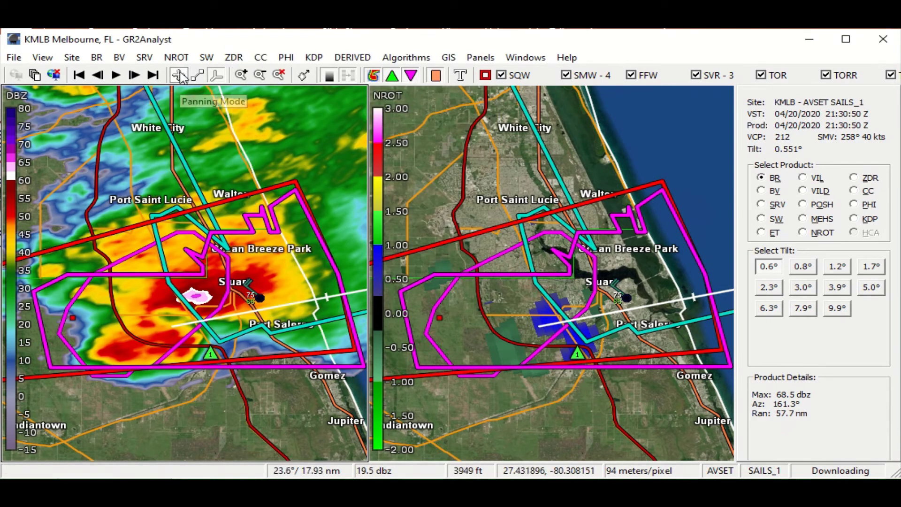
drag(234, 199, 190, 179)
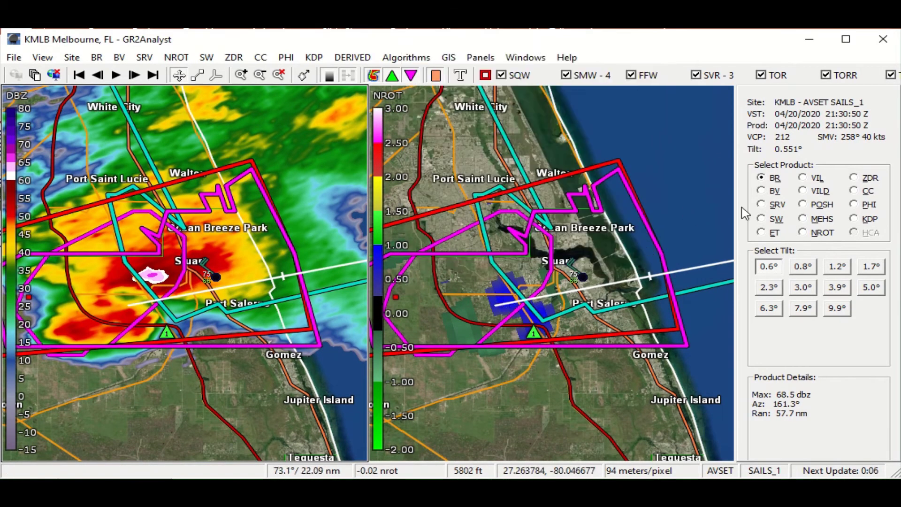
Step: Replace NROT with 0.5° storm-relative velocity beside the base reflectivity
click(766, 206)
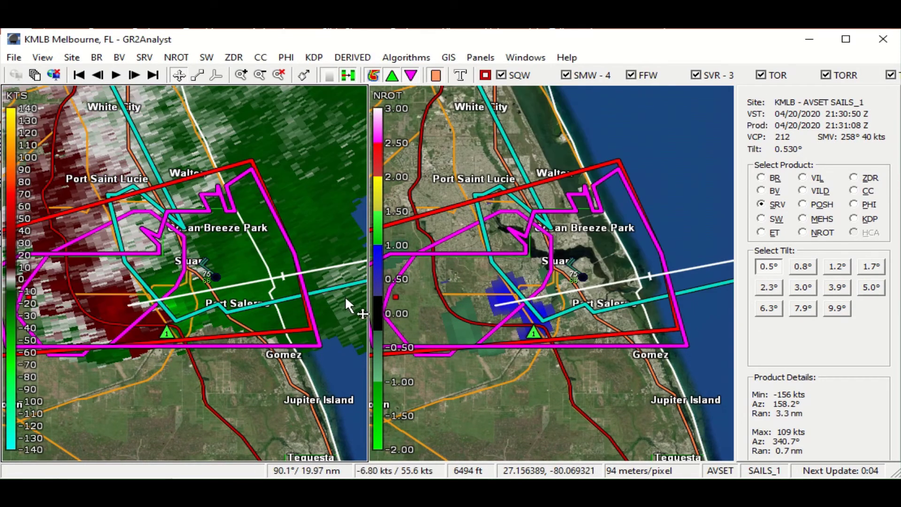
click(762, 179)
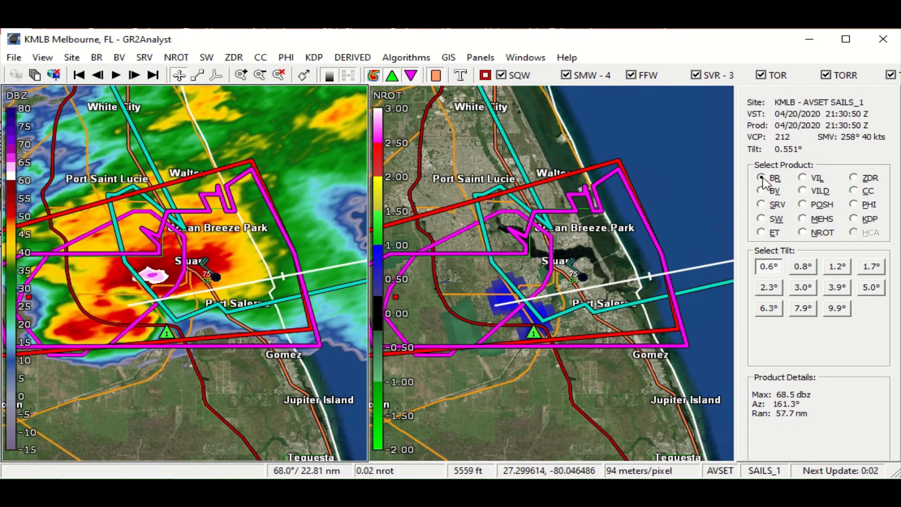
drag(665, 228, 765, 205)
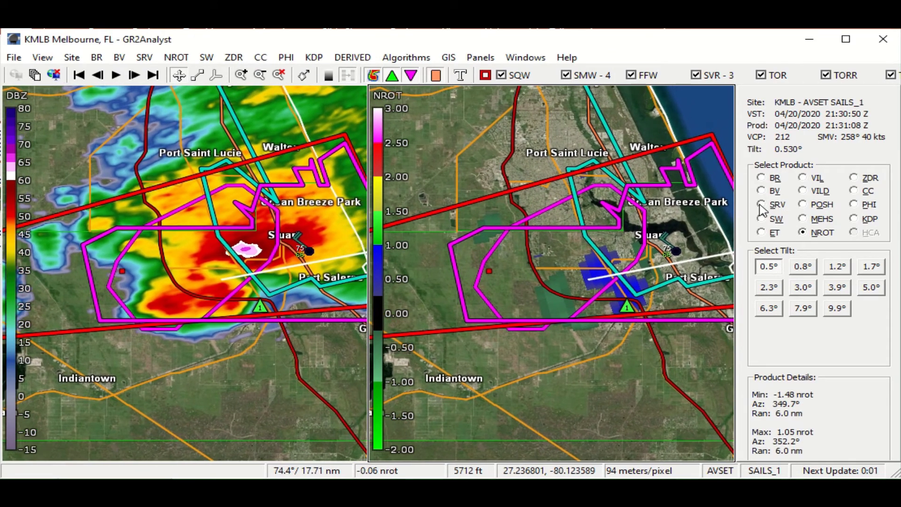
click(763, 205)
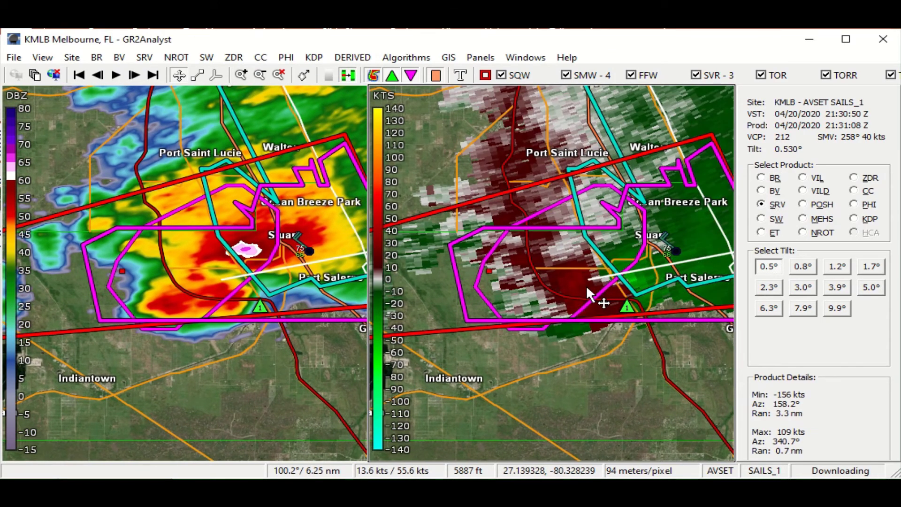
Step: Show the couplet near Palm City at 24 meters/pixel and place the marker on the inbound gate just south of Palm City
scroll(586, 293, up, 2)
drag(703, 291, 614, 322)
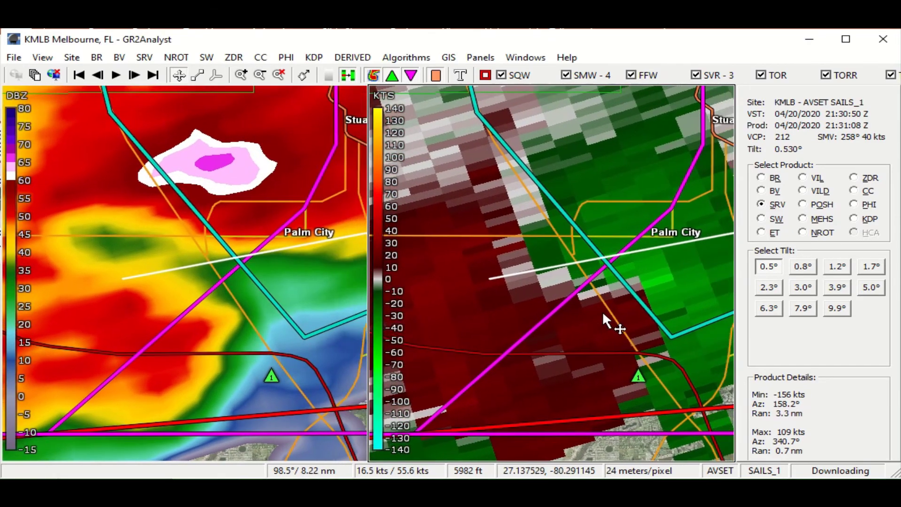
right_click(652, 281)
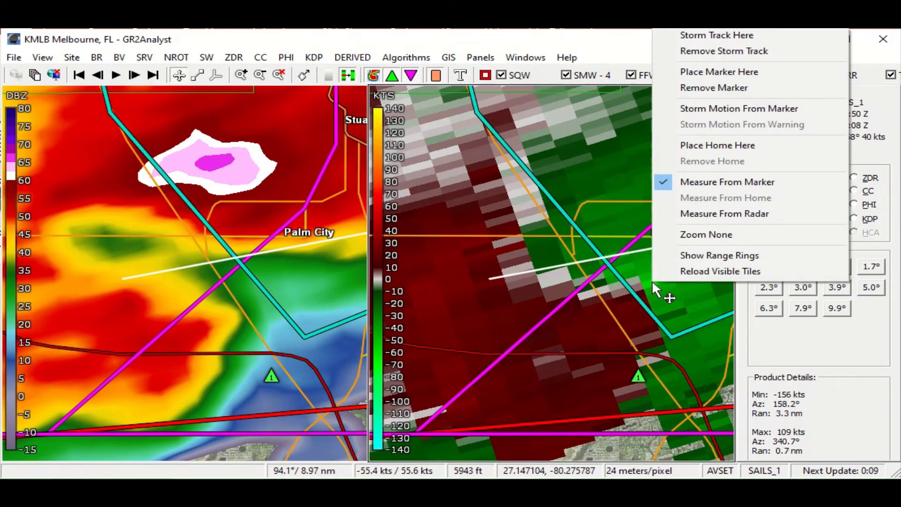
click(696, 68)
mouse_move(441, 295)
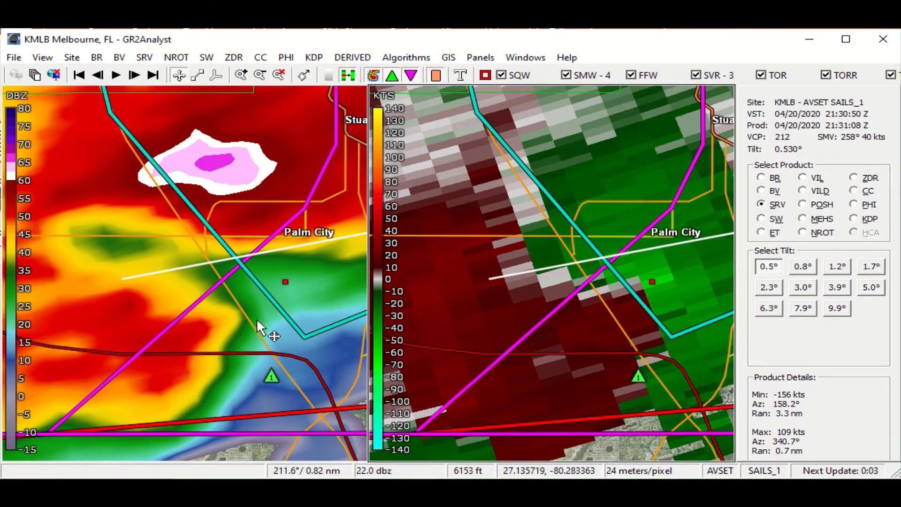
Step: Advance to the 0.6° velocity scan produced at 21:38:07 Z and show Palm City and Stuart at 38 meters/pixel
scroll(241, 320, down, 5)
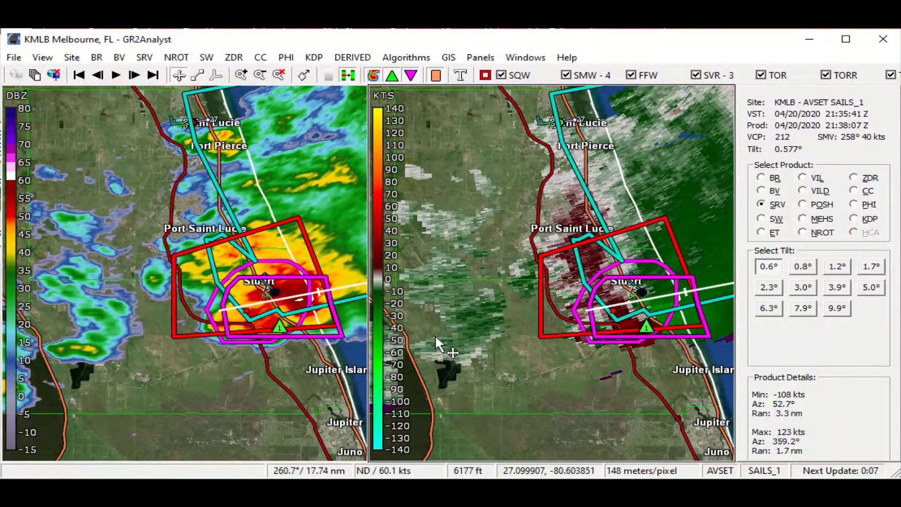
drag(435, 334, 405, 357)
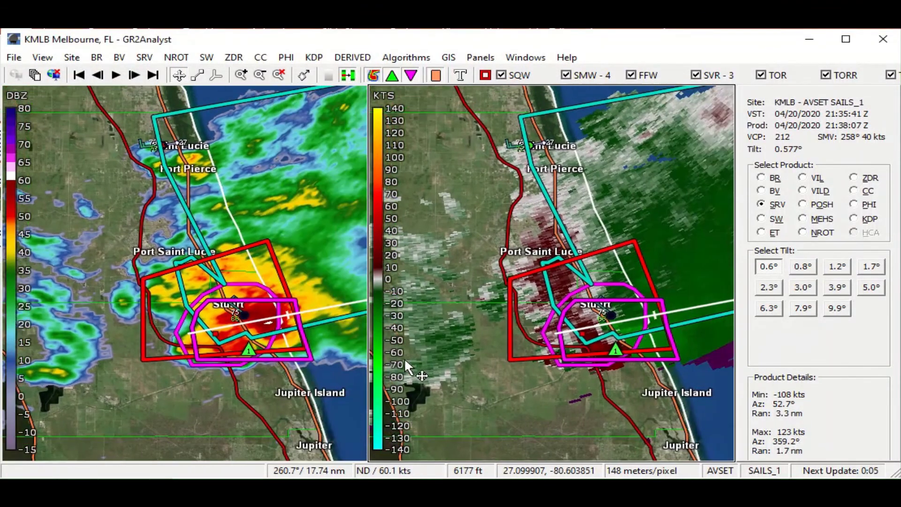
scroll(542, 324, up, 4)
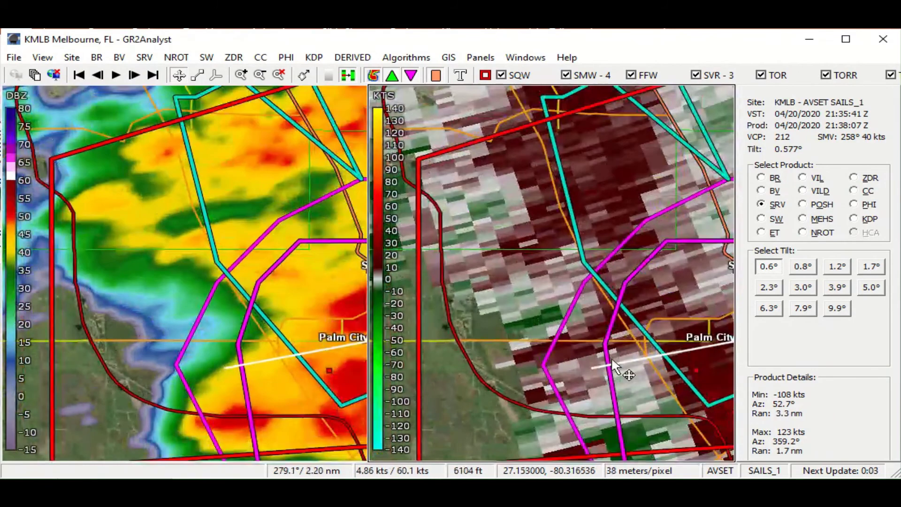
drag(611, 357, 462, 280)
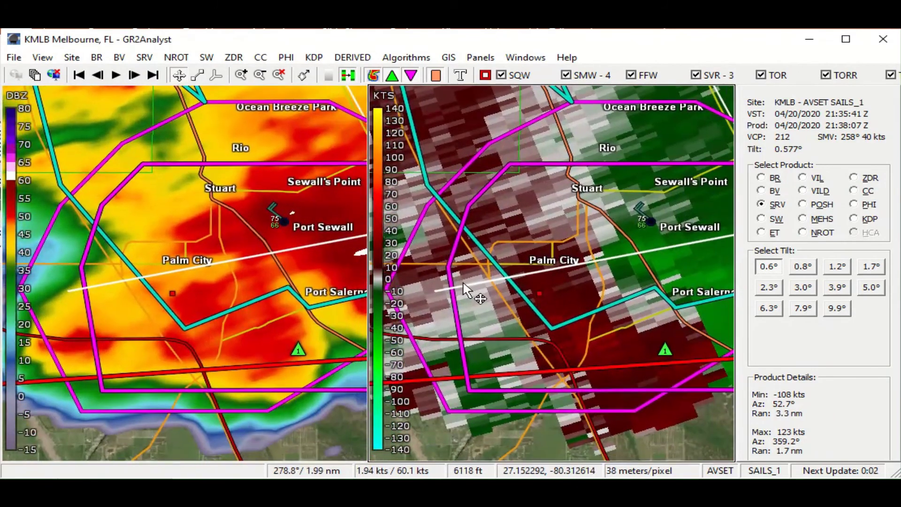
Step: Set the storm motion from the warning covering Palm City and Stuart
right_click(512, 389)
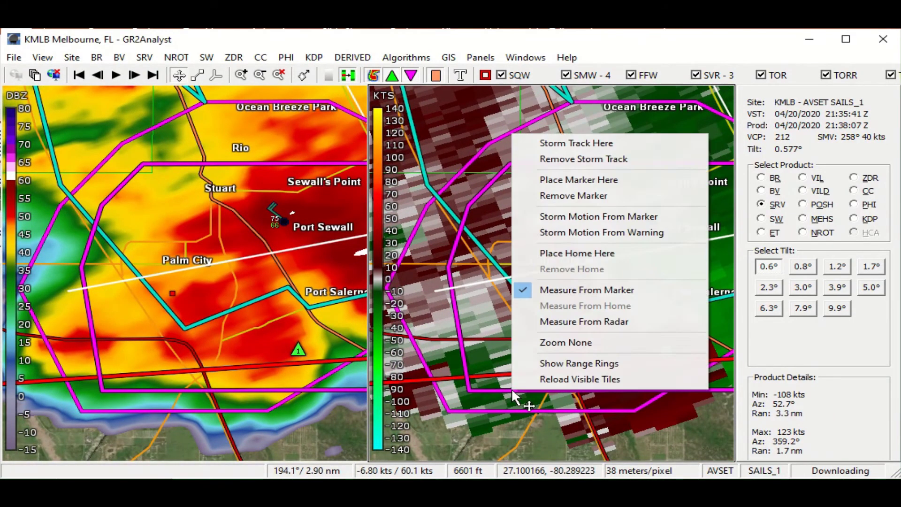
click(574, 234)
drag(590, 294, 565, 294)
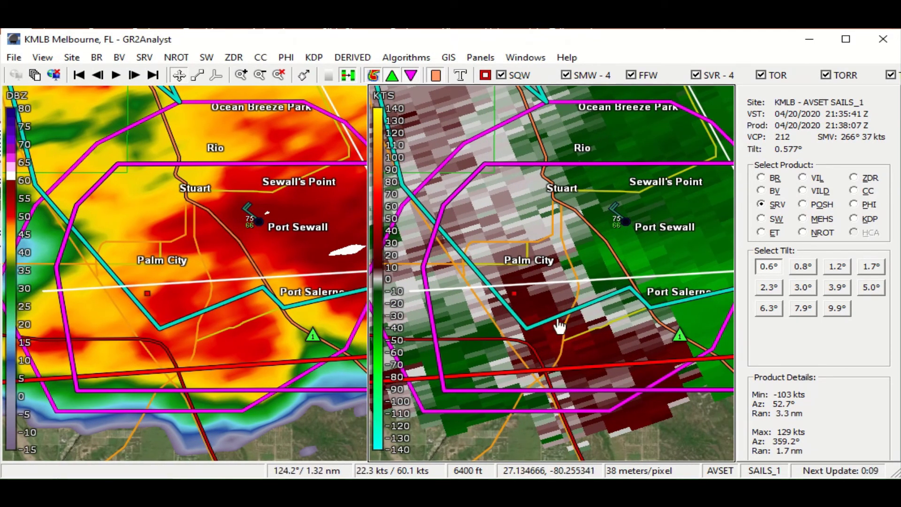
Step: Compare storm-relative velocity south of Palm City on the tilts above 0.6°, including 1.2°, and return to 0.6°
key(Up)
key(Up)
key(Up)
key(Up)
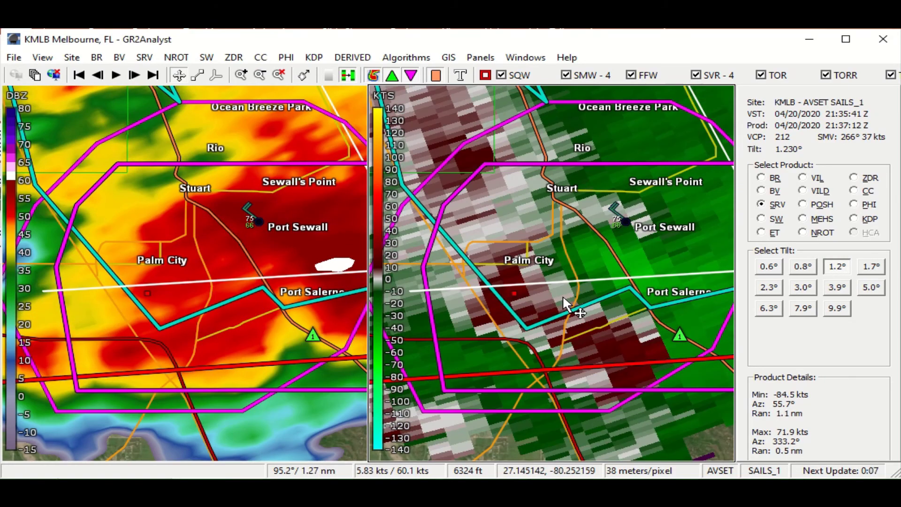
key(Down)
key(Down)
key(Down)
key(Down)
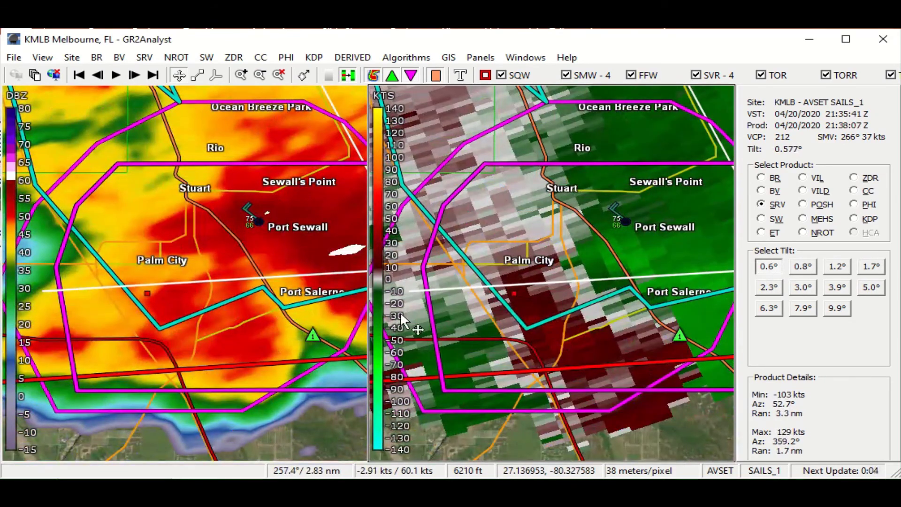
Step: Check the 0.6° correlation coefficient around the green triangle near Port Salerno and return to base reflectivity
drag(308, 316, 231, 323)
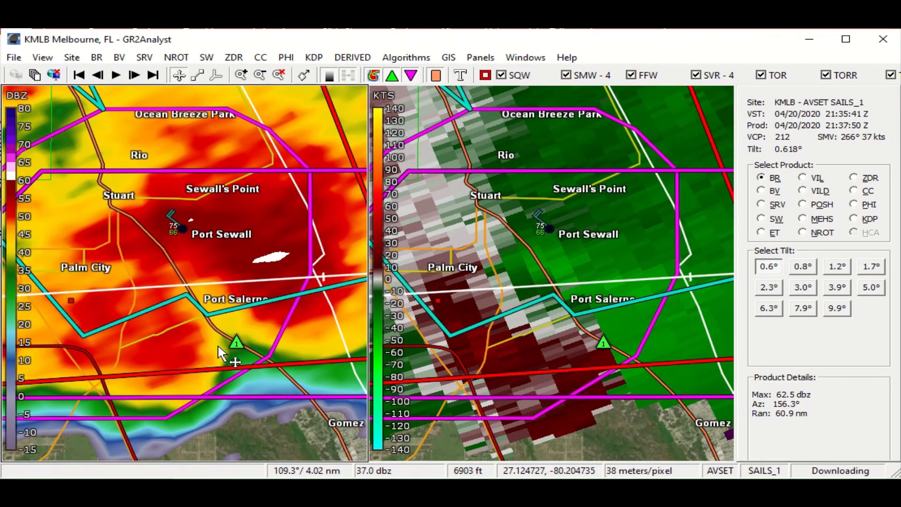
scroll(217, 352, down, 3)
scroll(218, 351, up, 3)
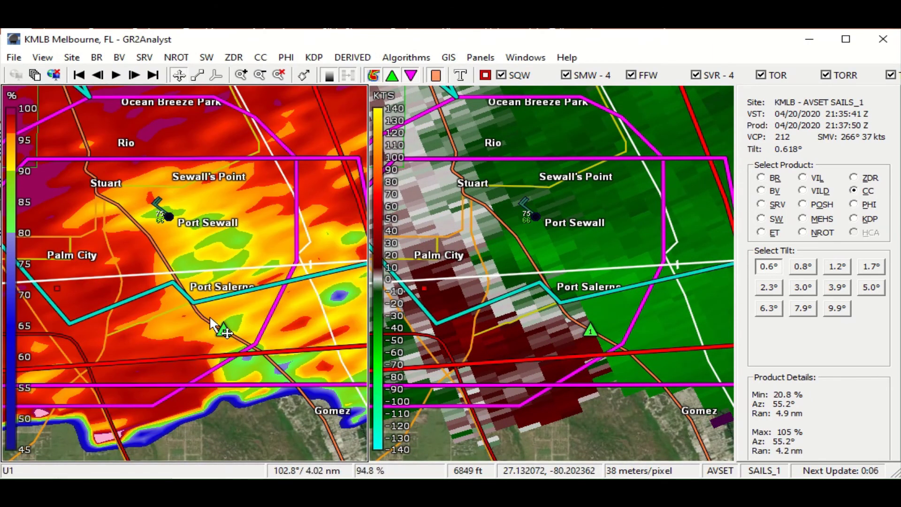
click(762, 181)
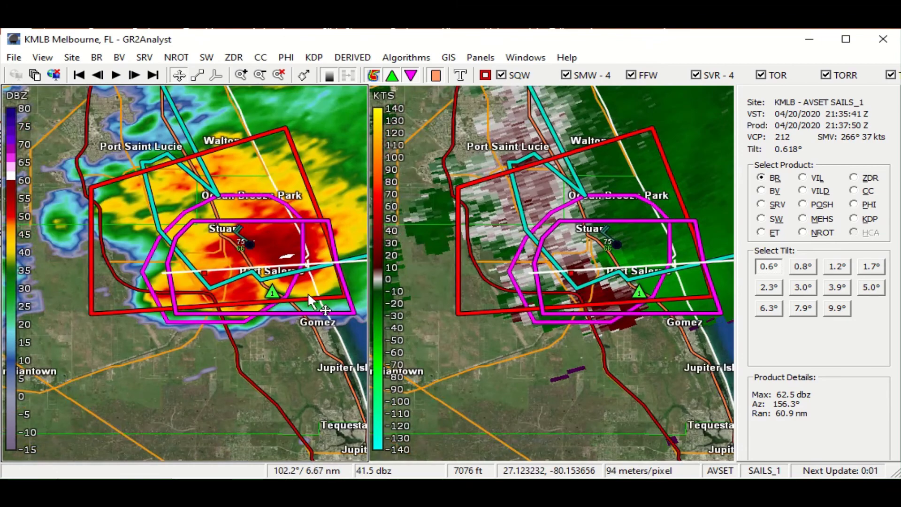
Step: Go back to the 0.6° scan produced at 21:28:16 Z and show Fort Pierce to West Palm Beach at 231 meters/pixel
drag(308, 294, 266, 323)
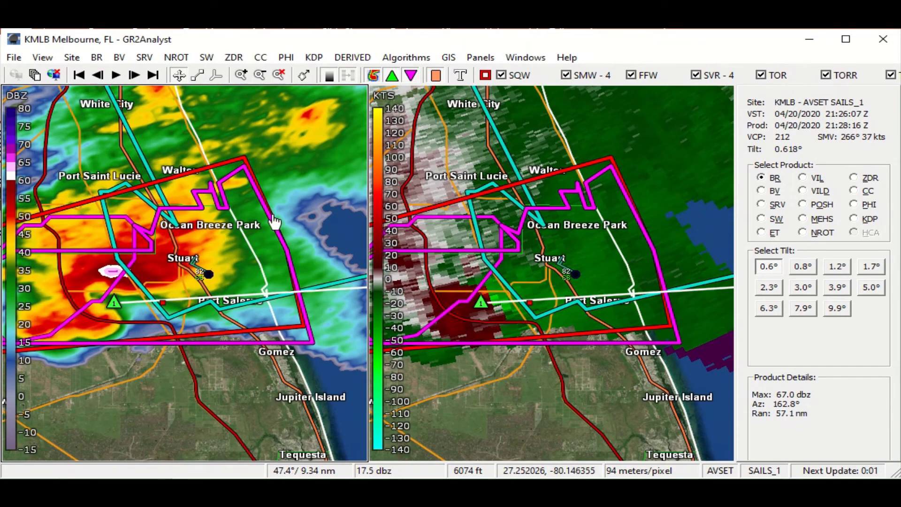
scroll(275, 222, down, 5)
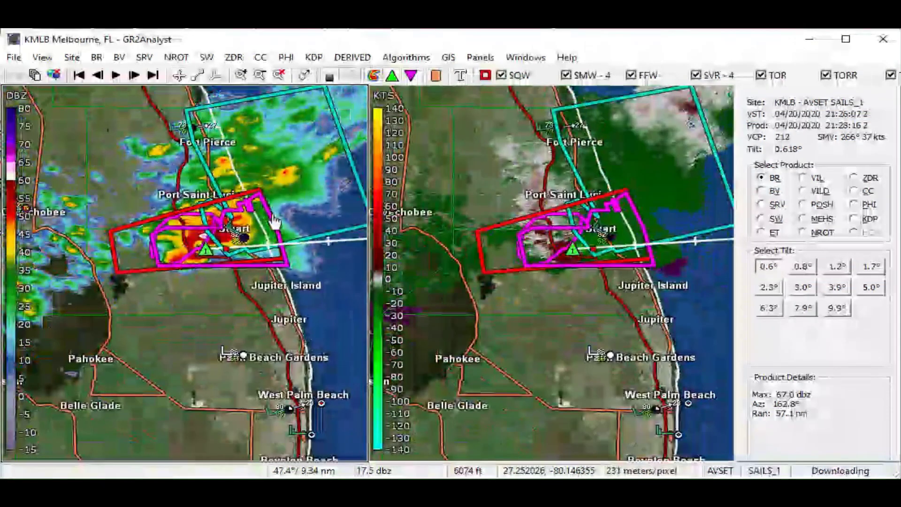